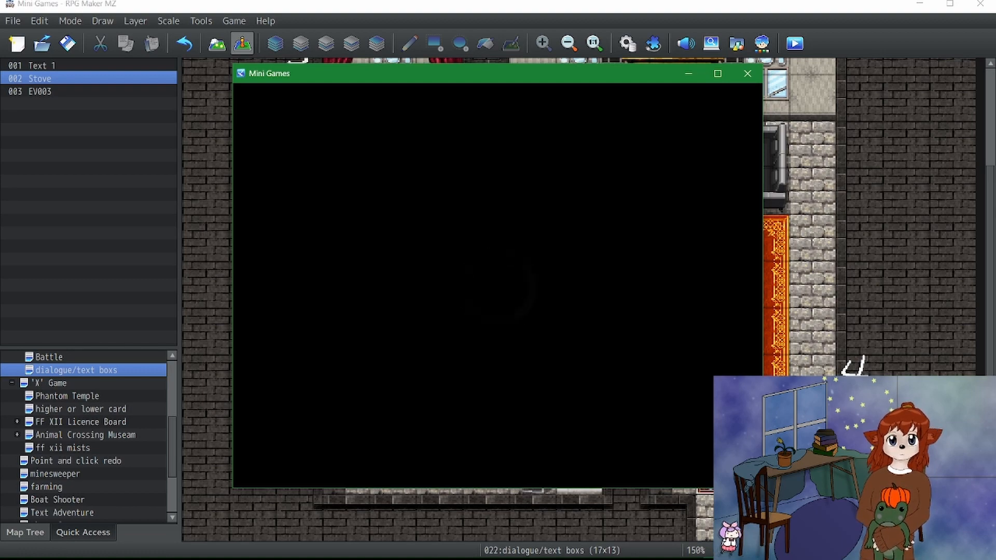
Start a new game full screen in the playtest and talk to the blonde character at the fireplace
key("F4")
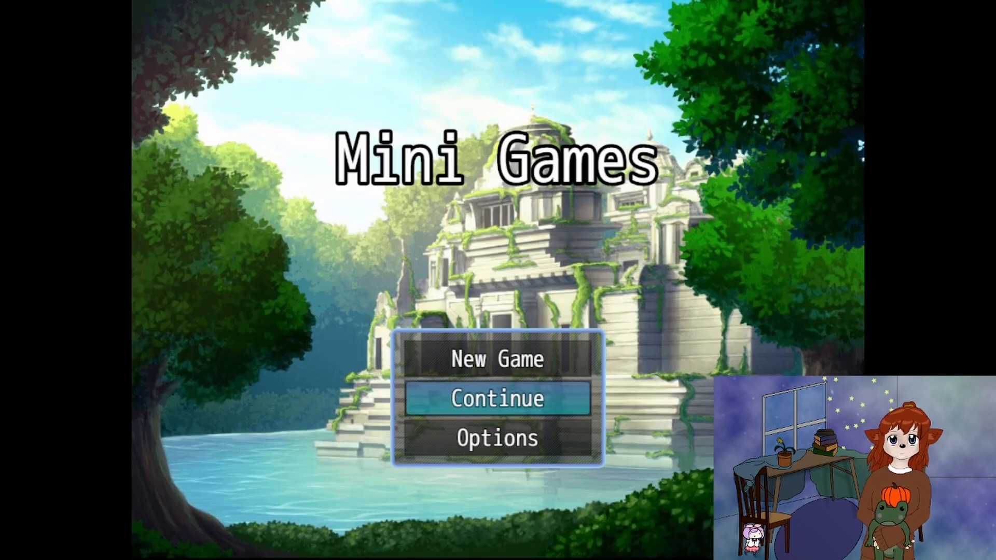
key("Up")
key("Return")
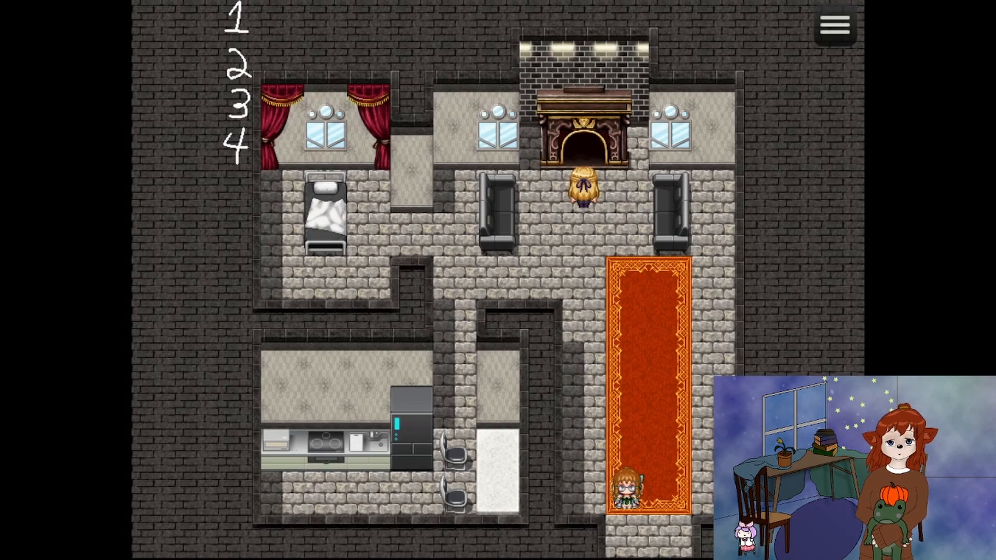
key("Up")
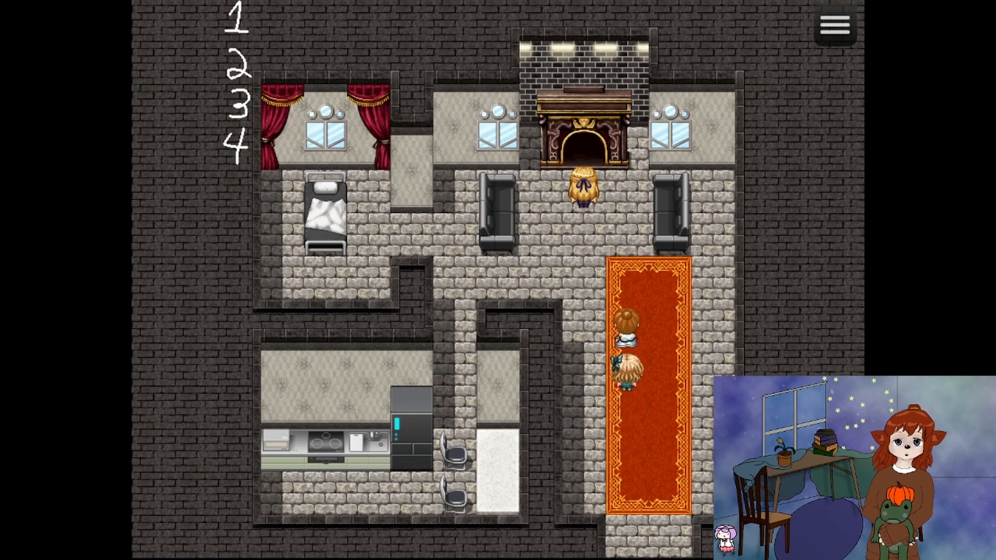
key("Left")
key("Up")
key("Return")
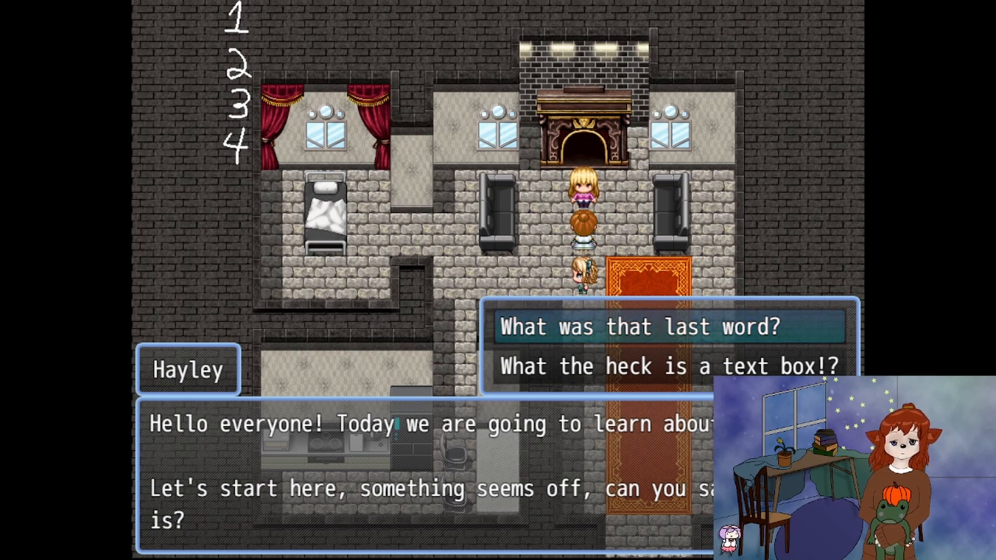
Answer "What the heck is a text box!?", page through the dialogue up to "And here!" and close the playtest
key("Down")
key("Return")
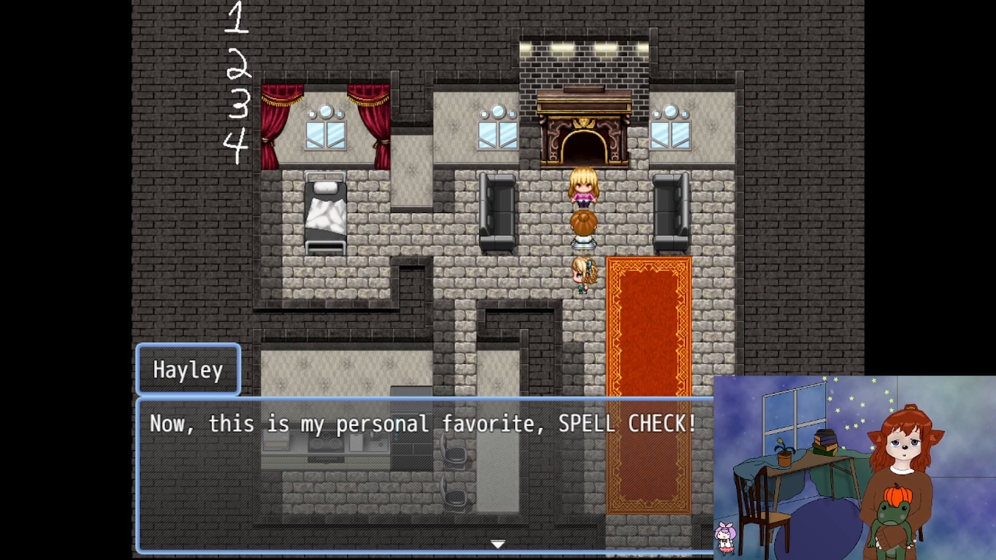
key("Return")
key("Return")
key("Return")
key("Return")
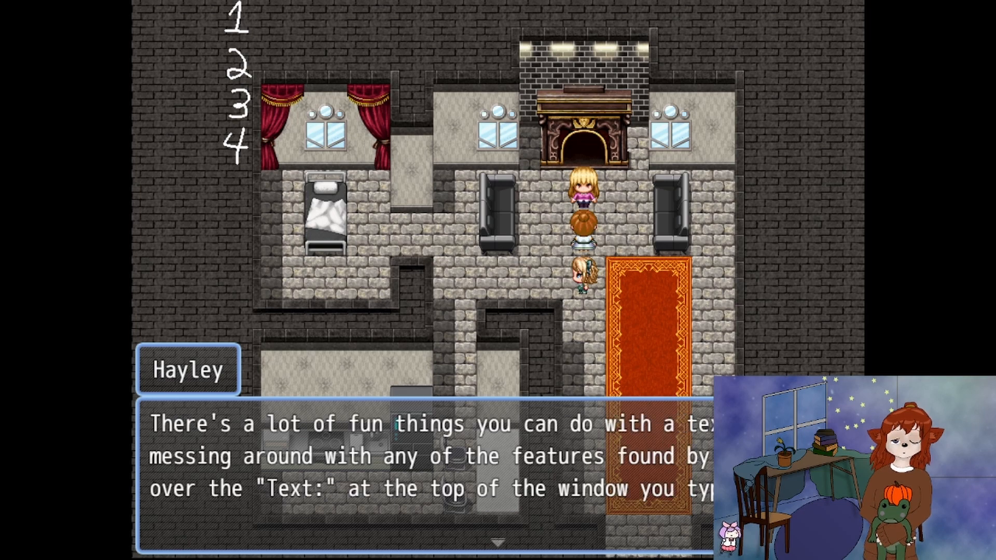
key("Return")
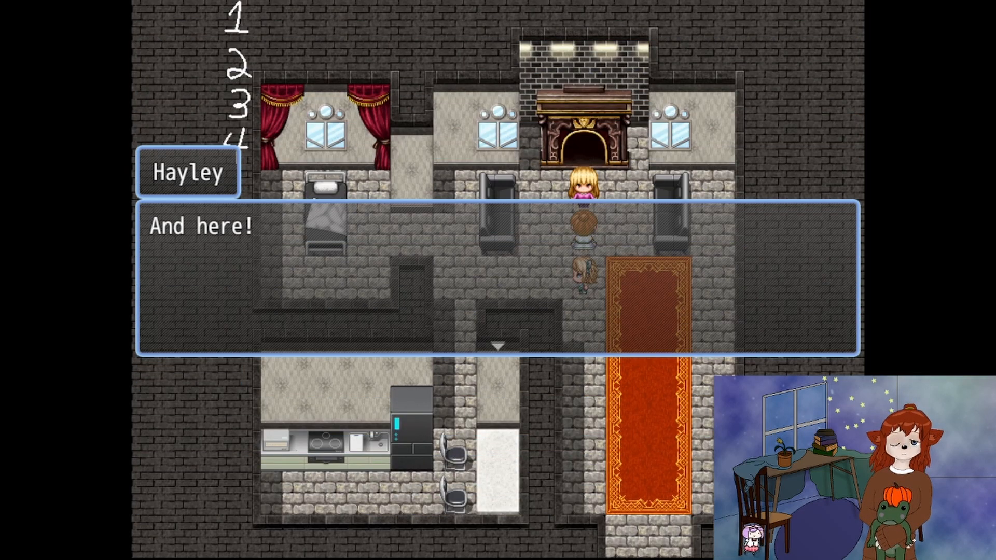
key("F4")
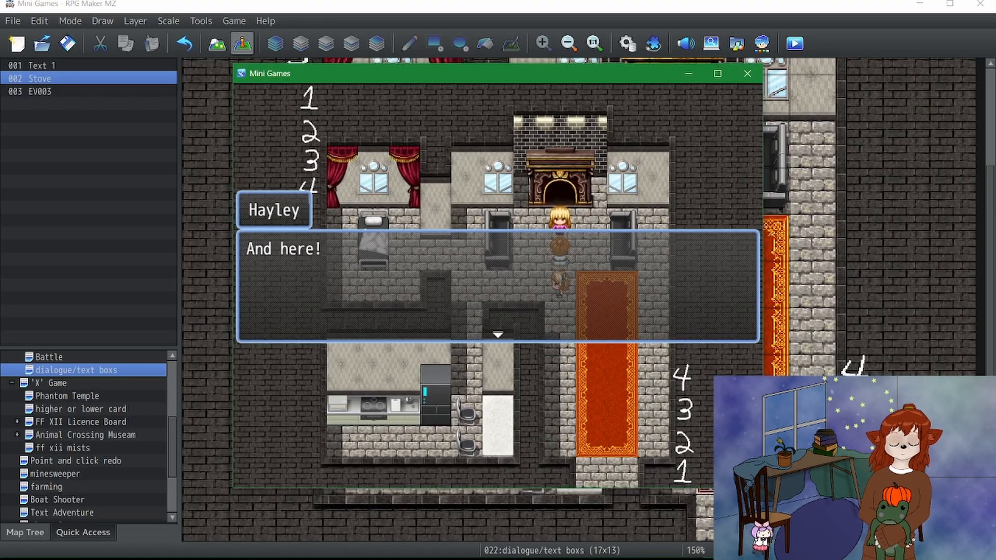
left_click(737, 79)
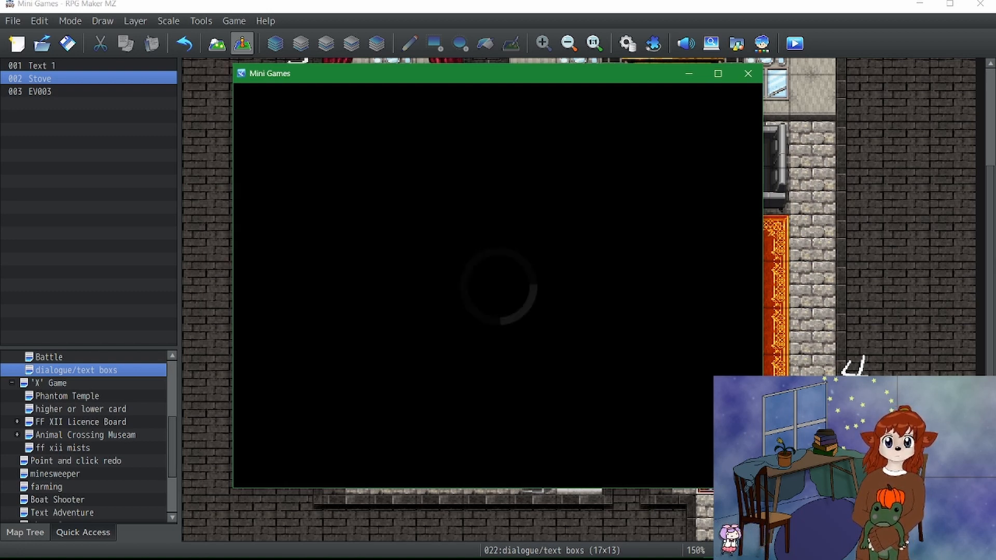
Start another new game full screen and answer the fireplace character with "What was that last word?"
key("F4")
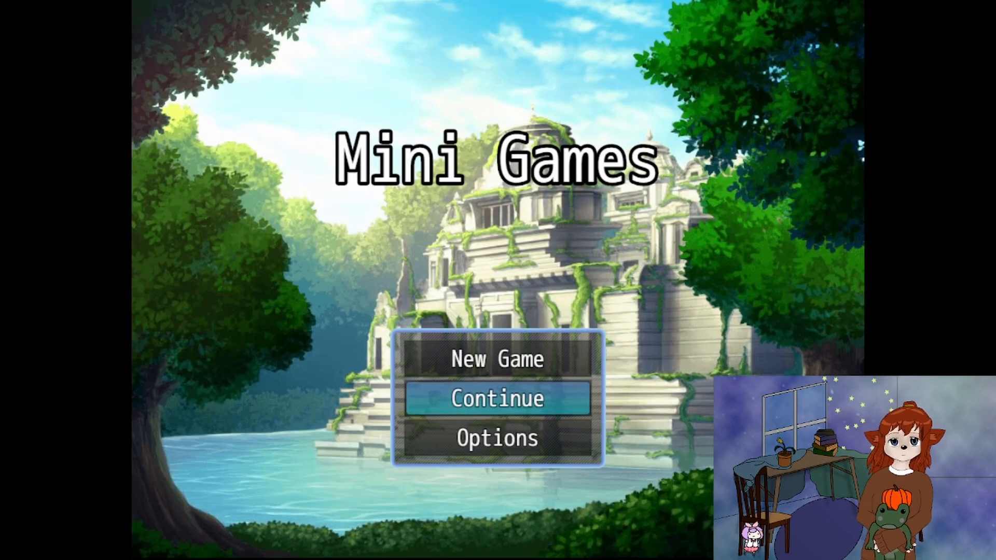
key("Up")
key("Return")
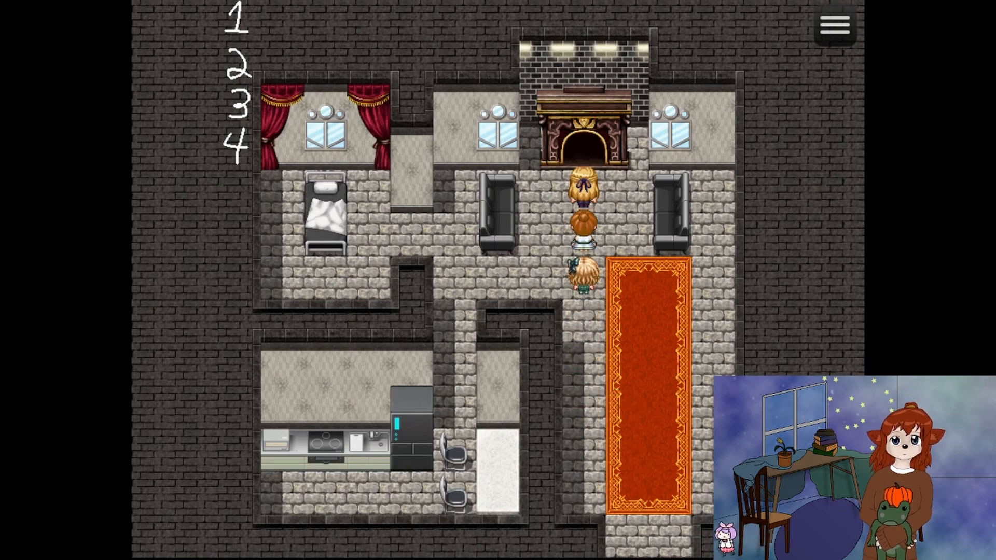
key("Return")
key("Return")
key("Return")
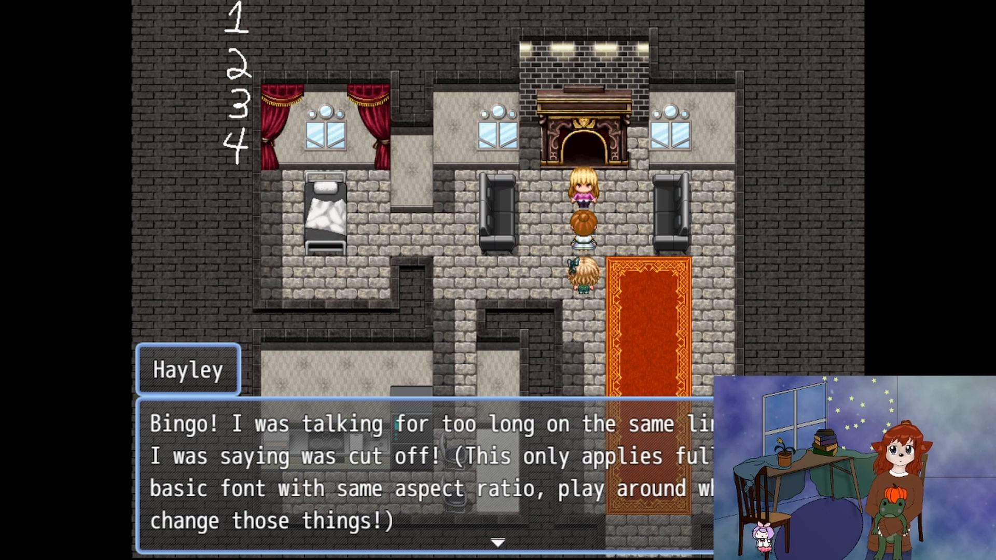
Page through the messages on line length, spelling, icons, colors and text size up to the one showing a moved text box
key("Return")
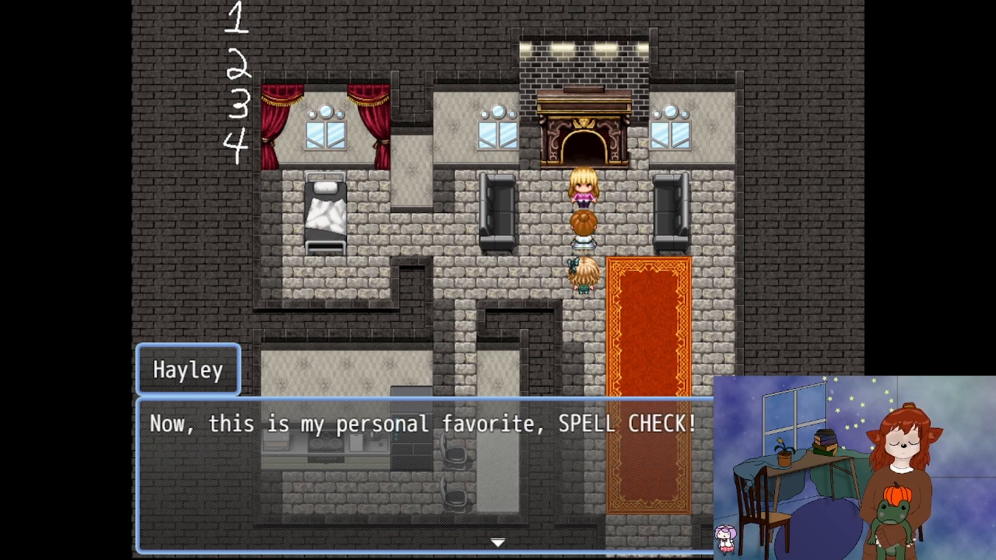
key("Return")
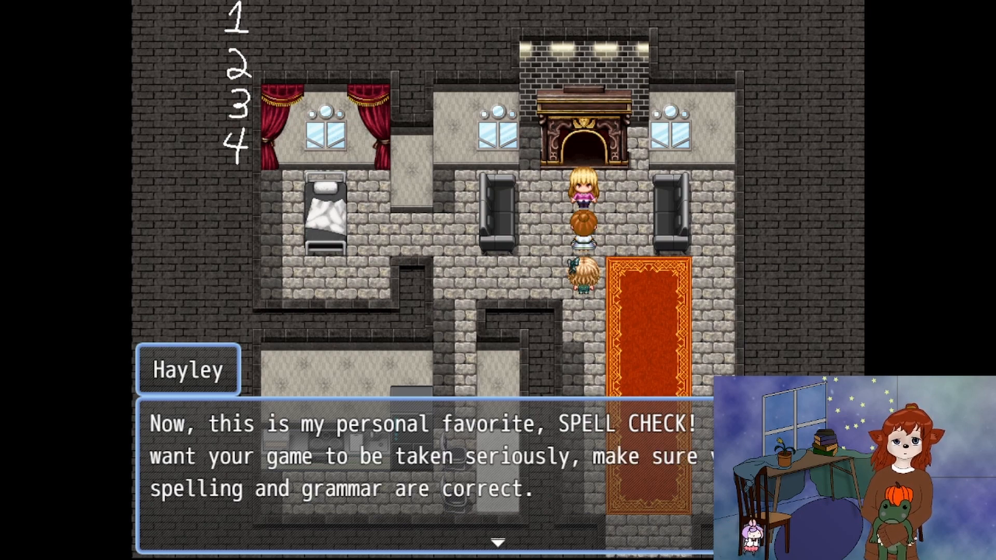
key("Return")
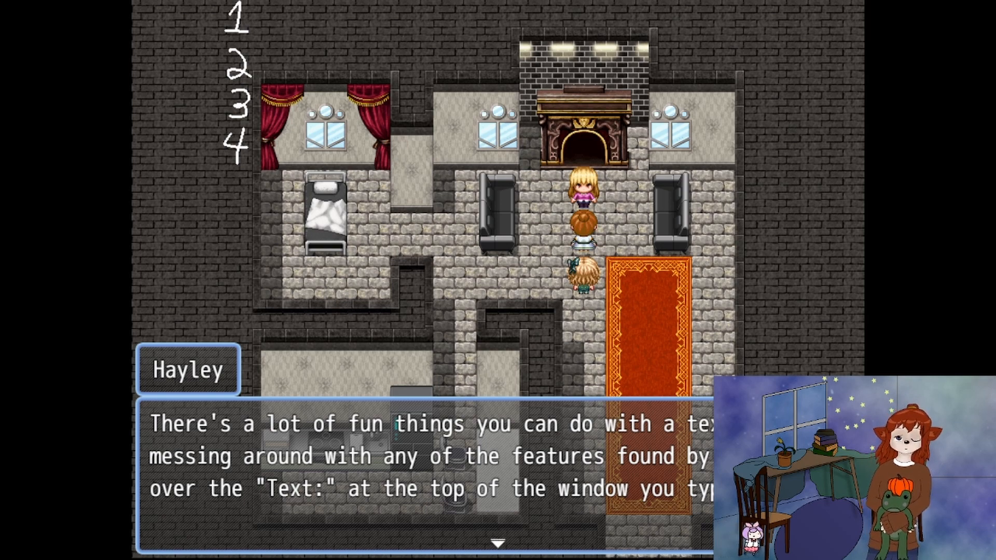
key("Return")
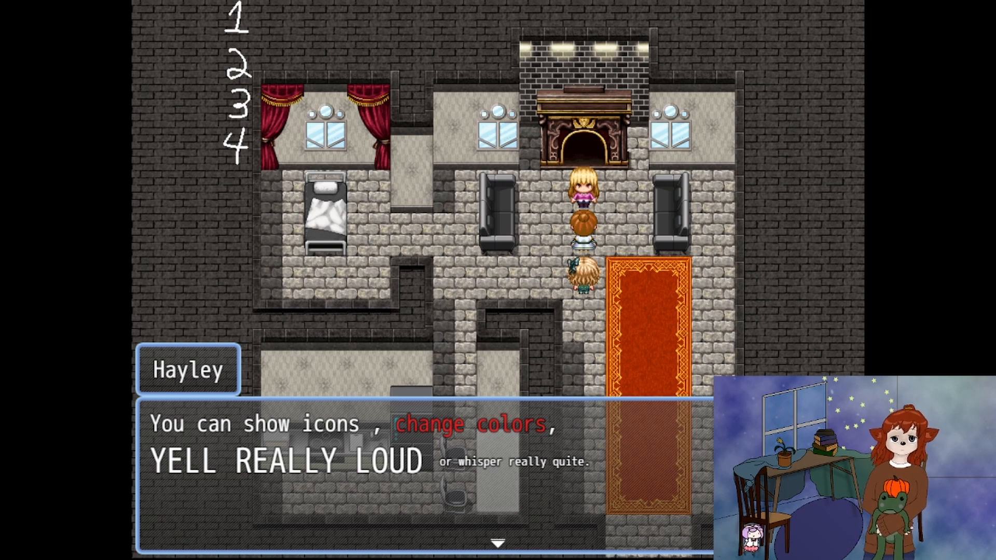
key("Return")
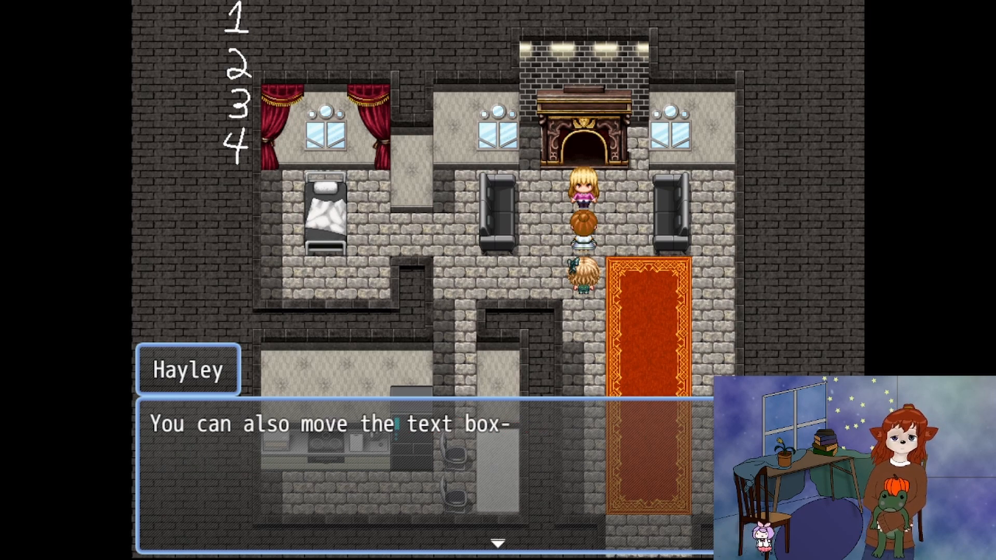
key("Return")
key("Return")
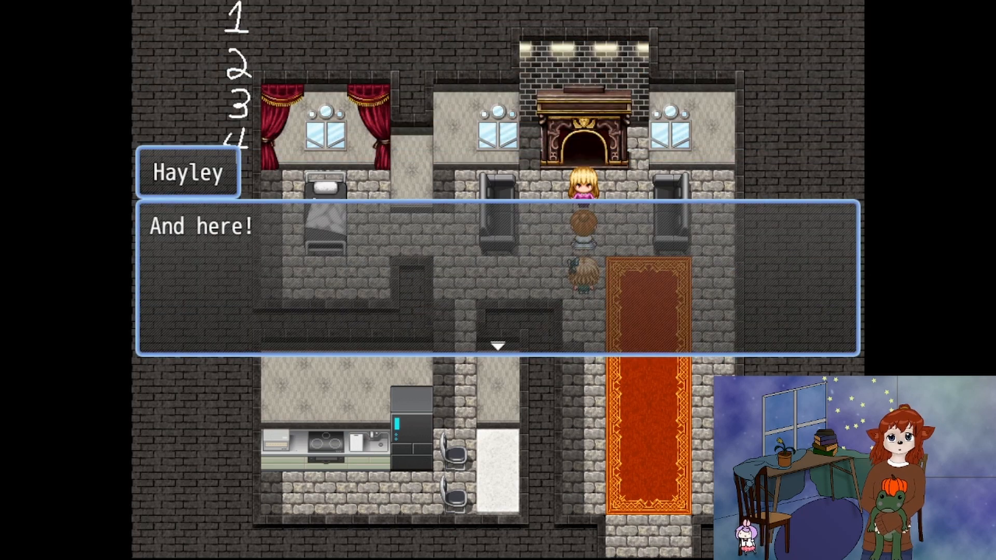
Page through the messages demonstrating face images and dimmed or transparent backgrounds to the end of the conversation
key("Return")
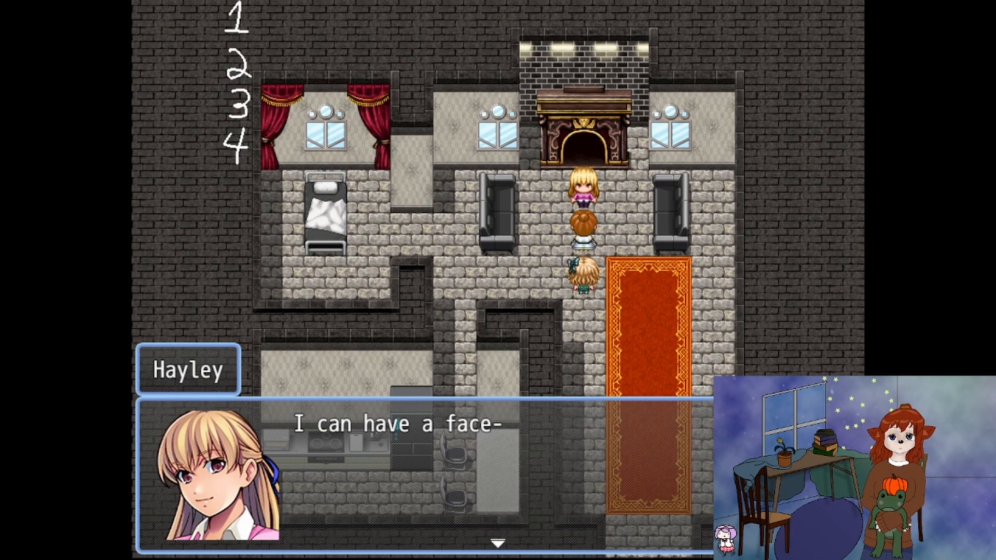
key("Return")
key("Return")
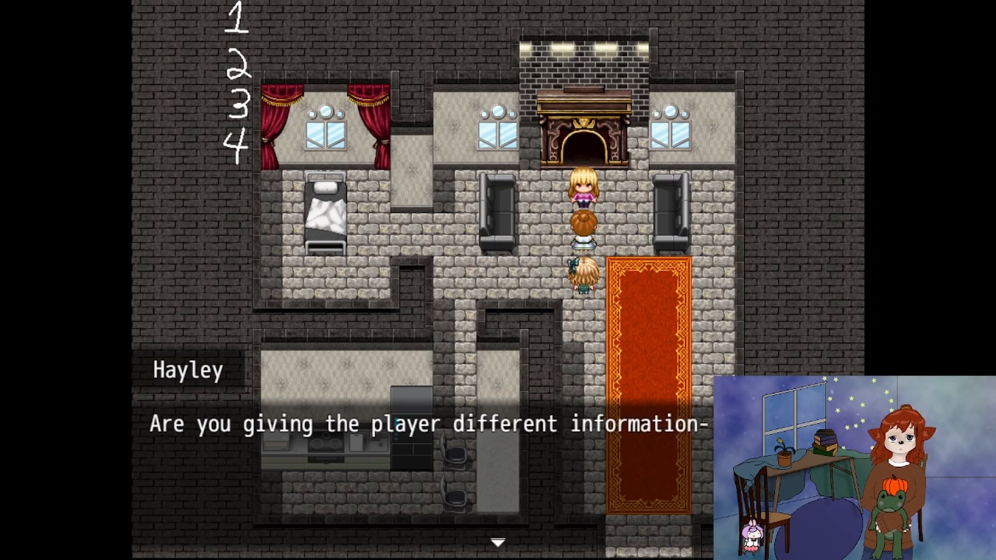
key("Return")
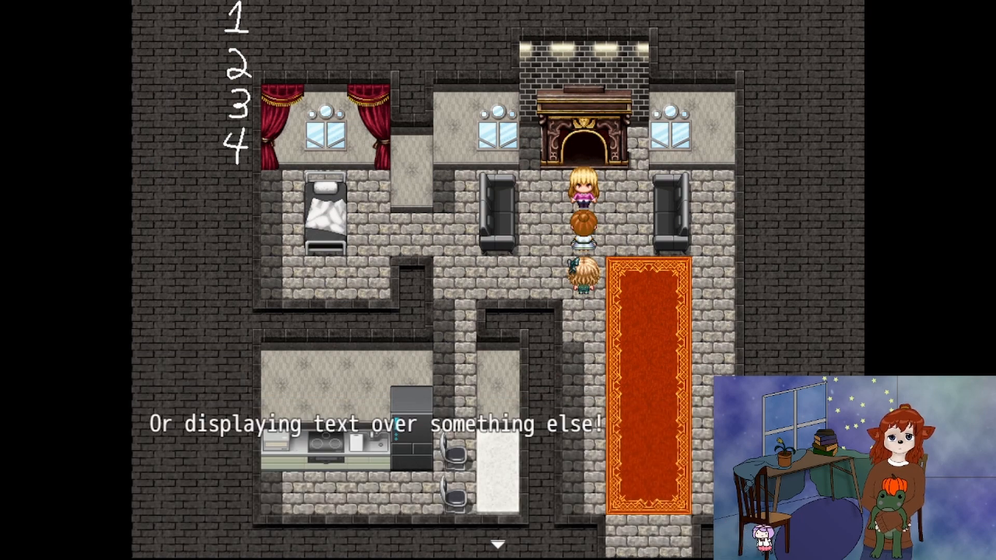
key("Return")
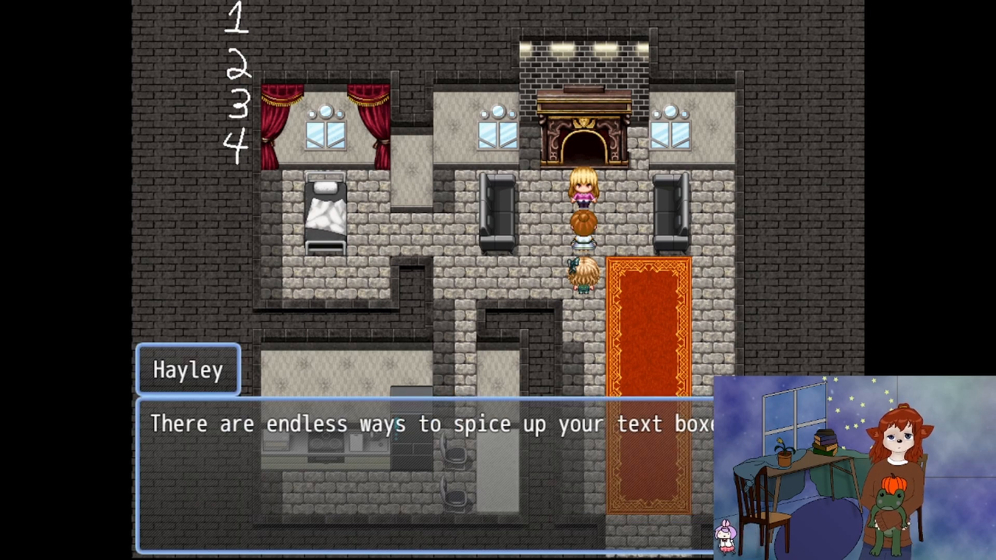
key("Return")
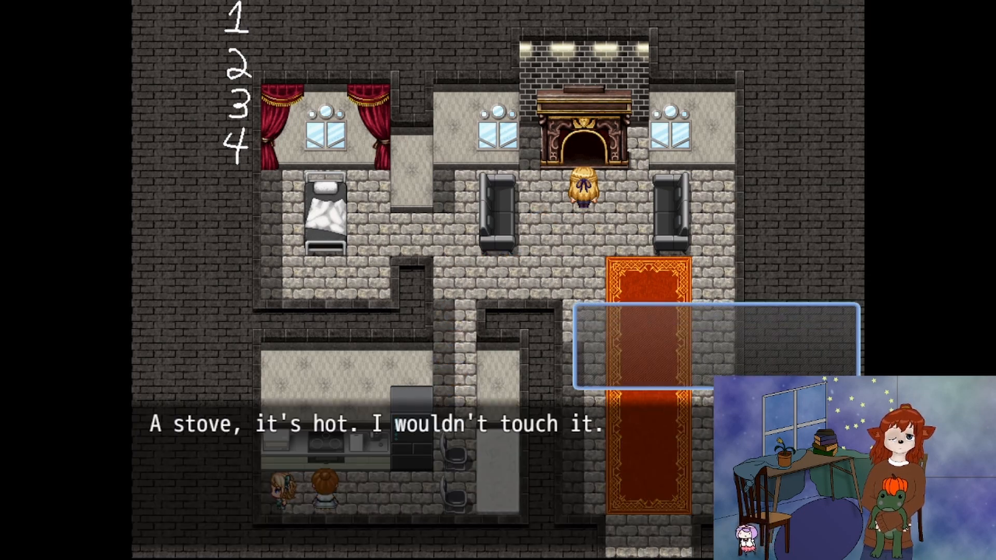
Test the stove's dialogue choices with "Why would I touch it?" and "I crave violance!"
key("Down")
key("Return")
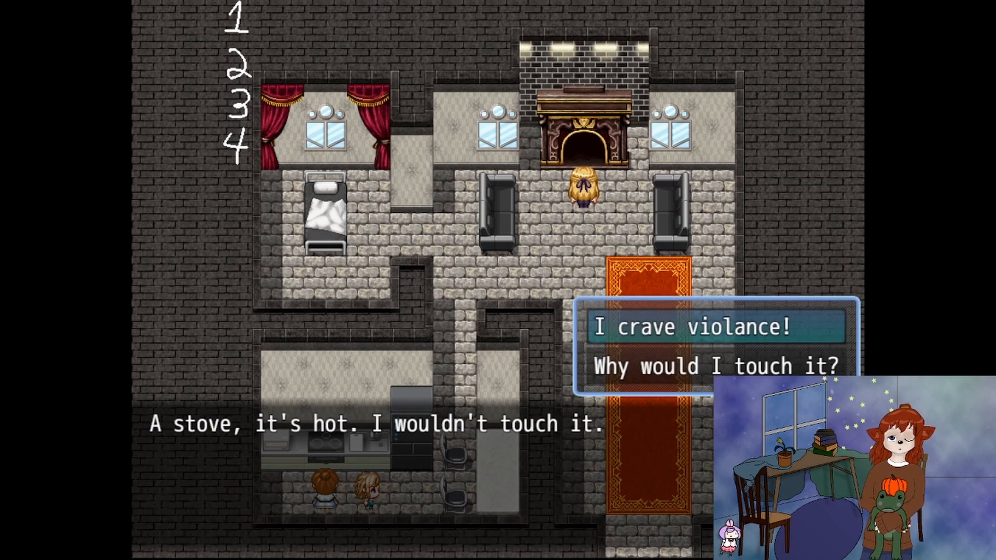
key("Return")
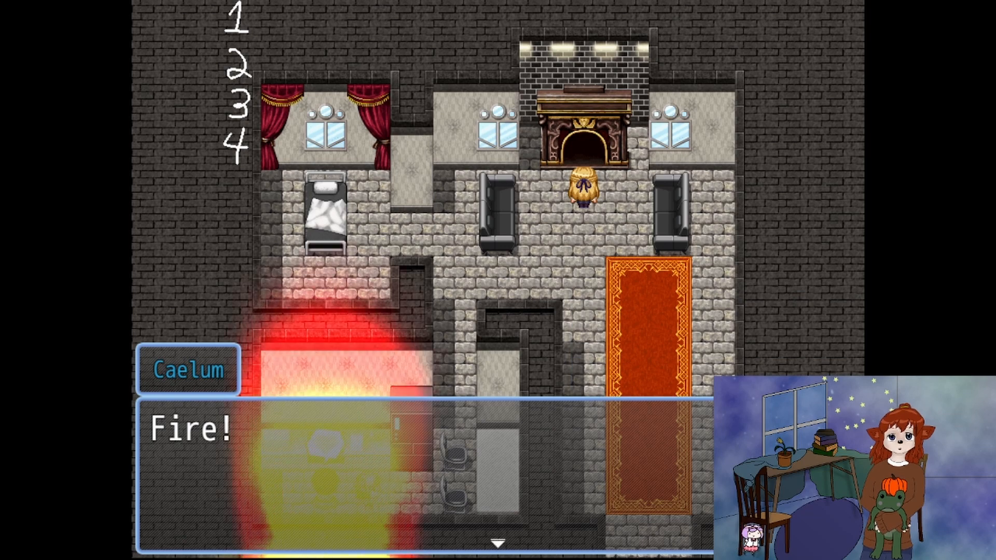
key("Return")
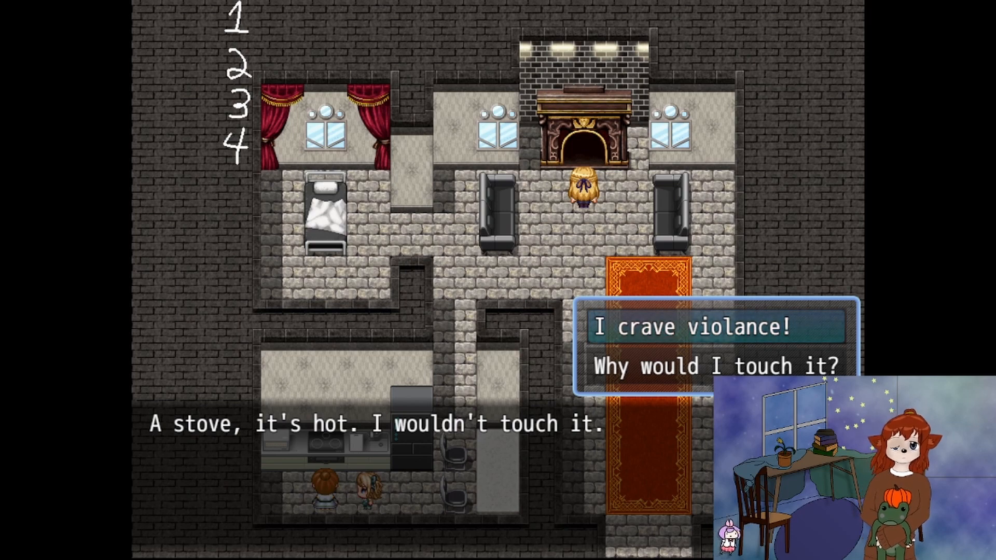
key("Return")
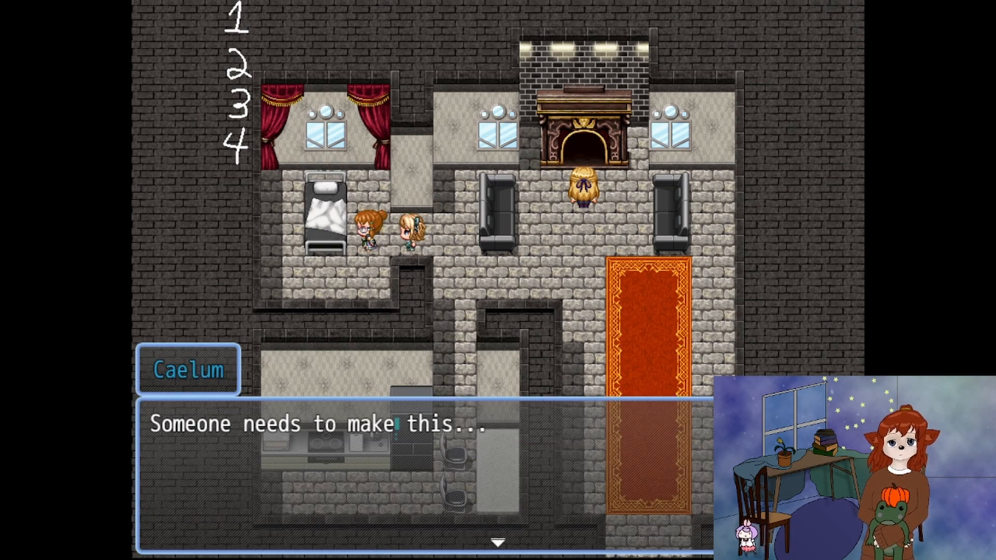
Page through the two-character exchange at the bed and close the playtest
key("Return")
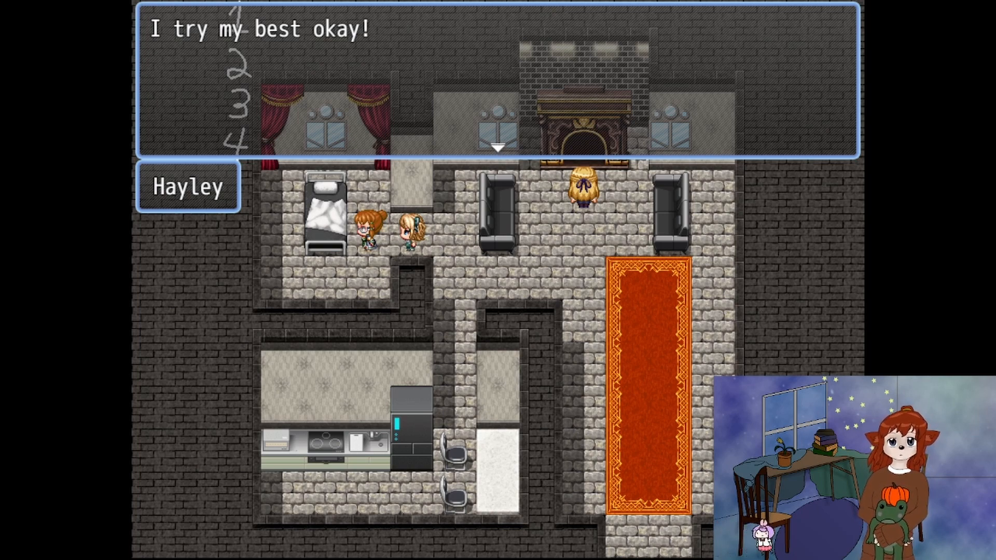
key("Return")
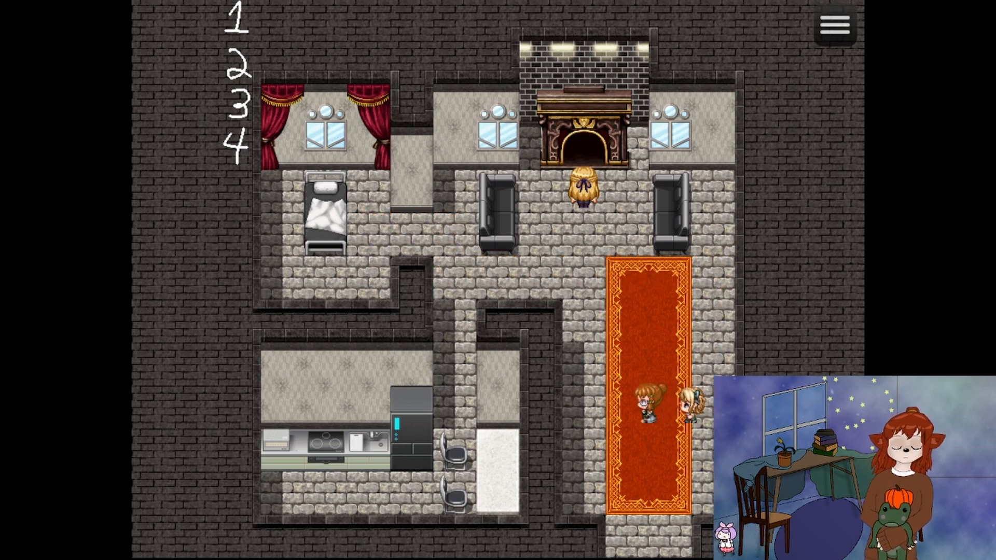
key("F4")
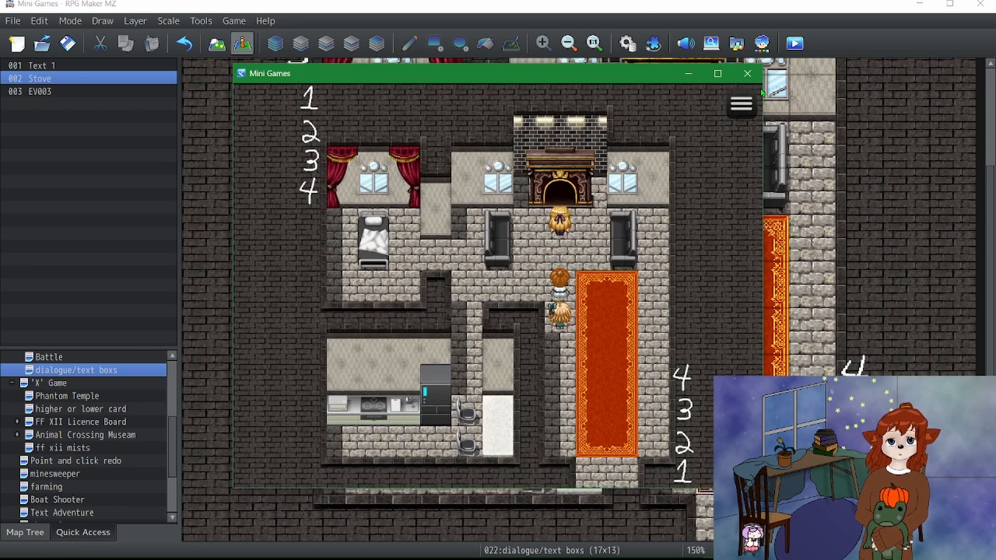
left_click(747, 73)
Open the Text 1 event and add an extra space before "boxes!" in its first message
double_click(669, 142)
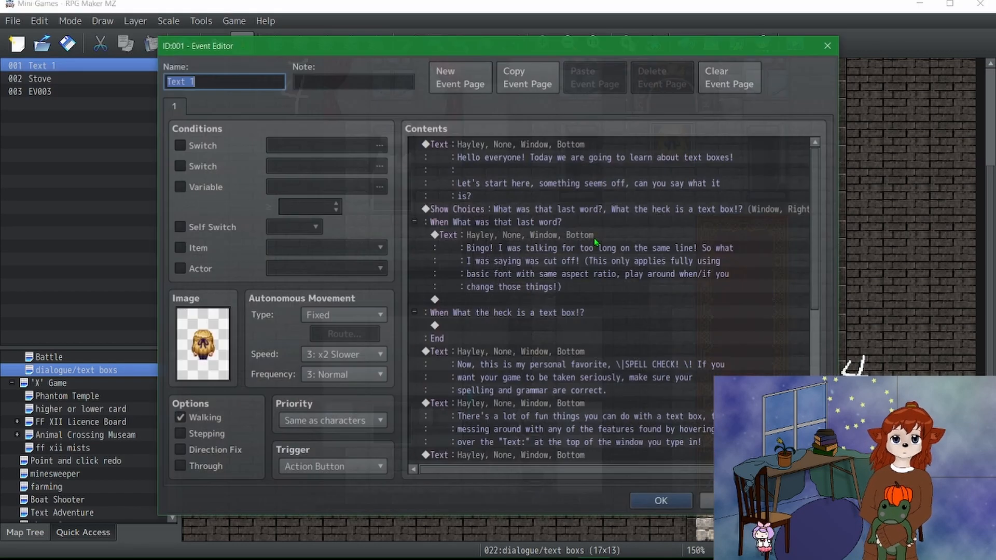
left_click(540, 145)
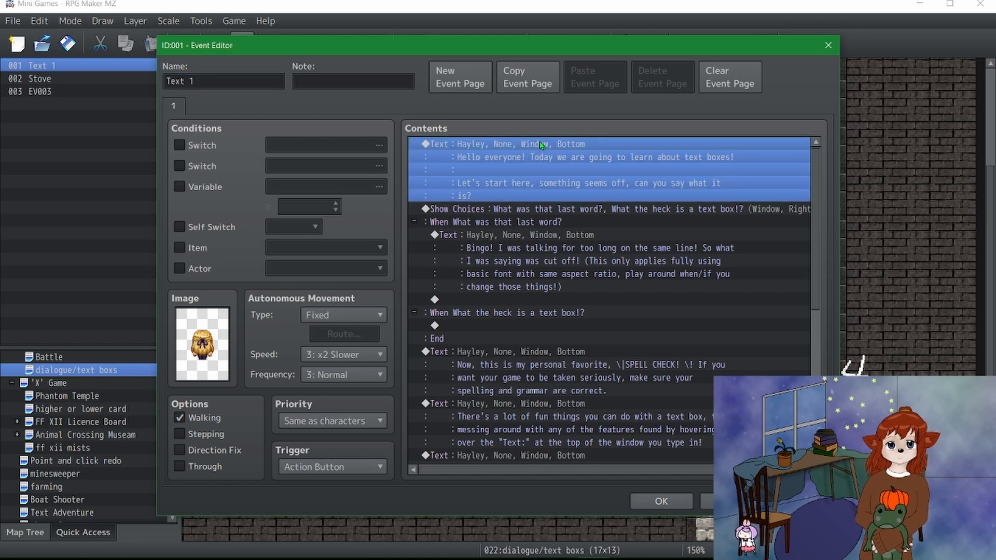
double_click(623, 161)
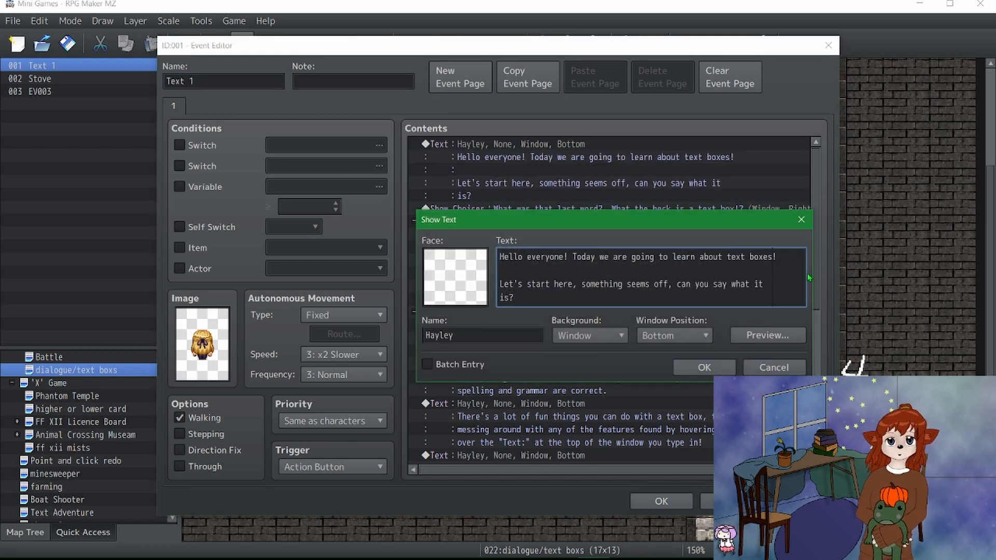
left_click(749, 257)
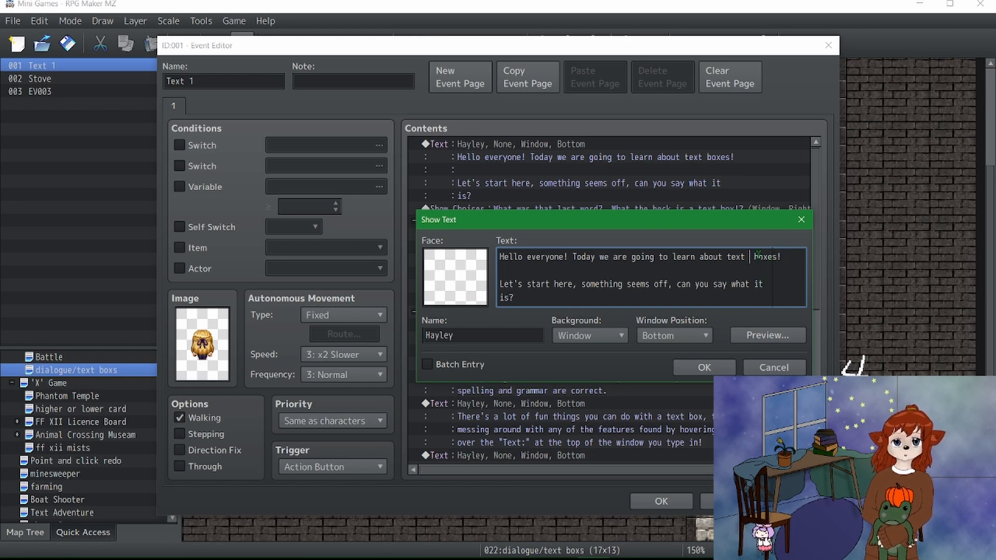
left_click_drag(767, 258, 801, 259)
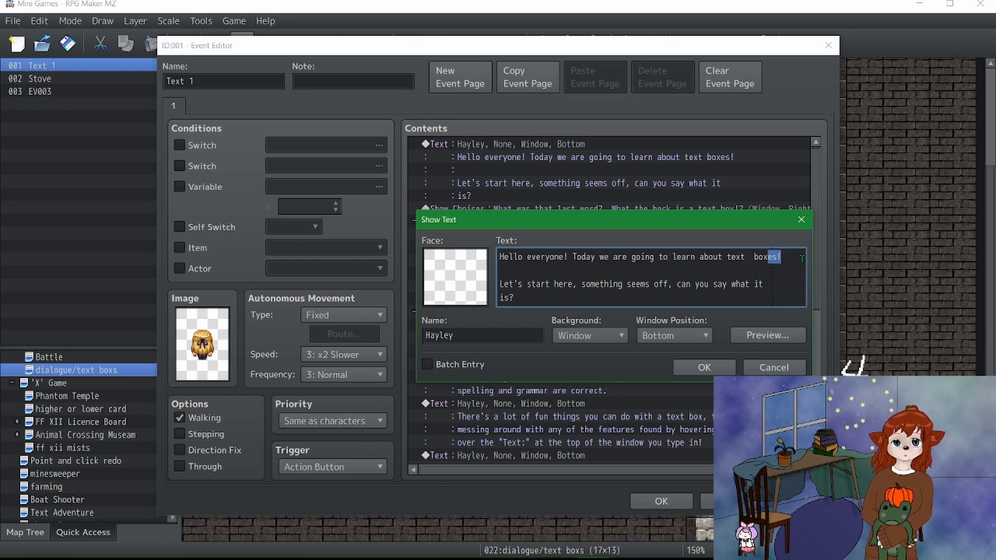
left_click(777, 279)
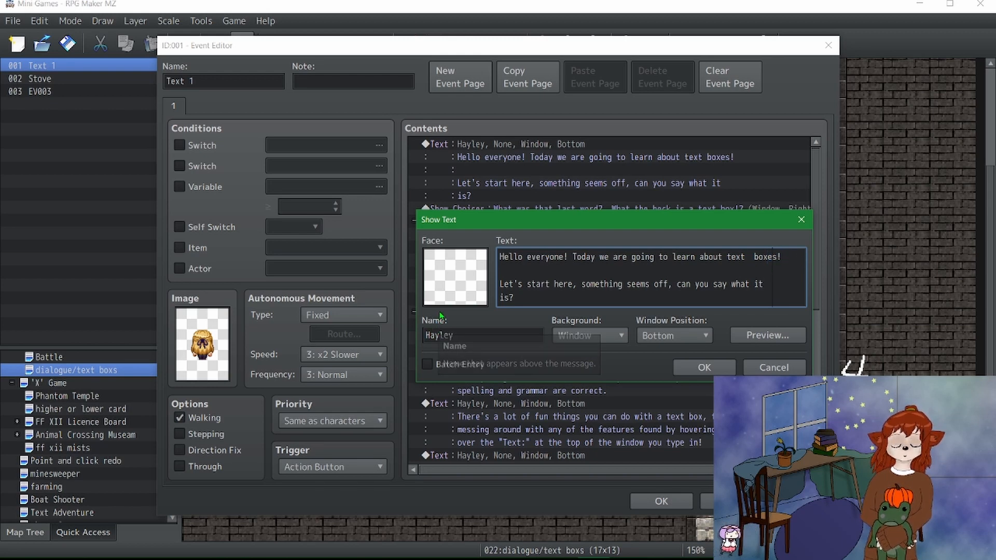
left_click(704, 367)
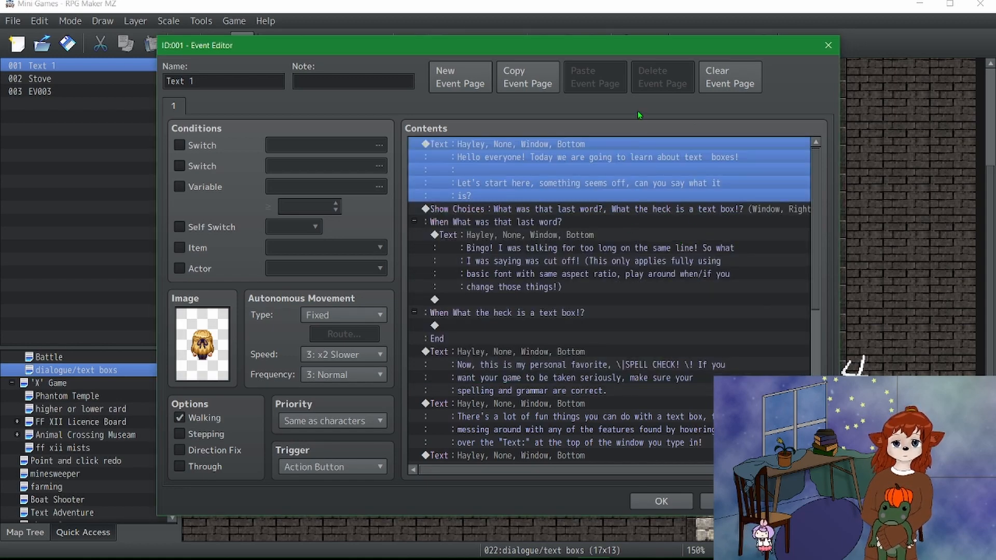
Open the first Show Choices command and examine its choice slots plus the background and window position options
scroll(631, 151, "down", 1)
left_click(639, 208)
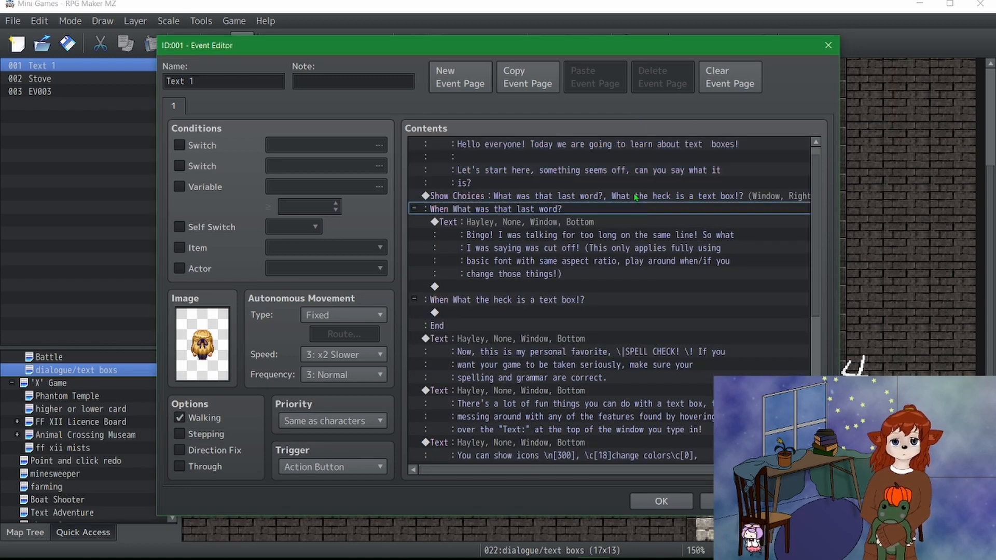
left_click(608, 197)
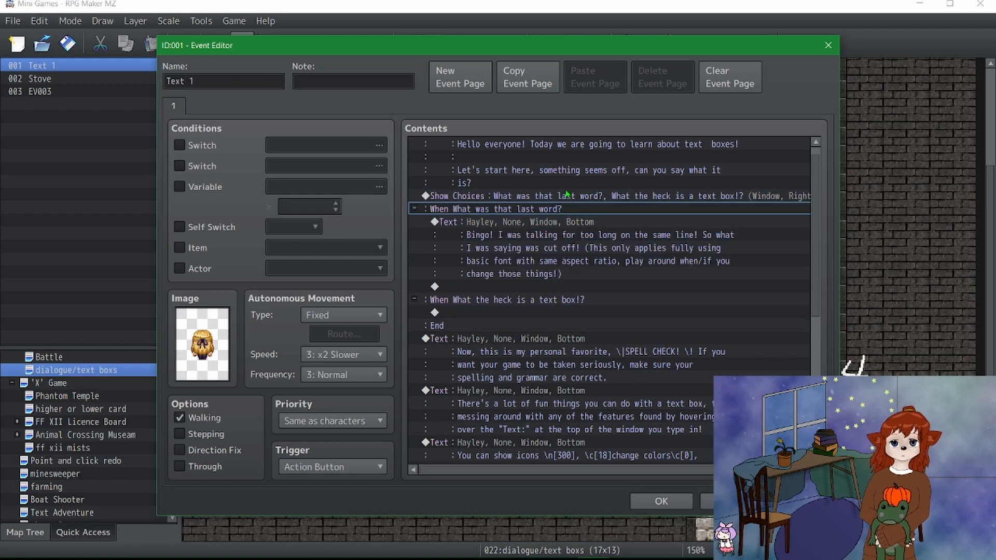
double_click(569, 195)
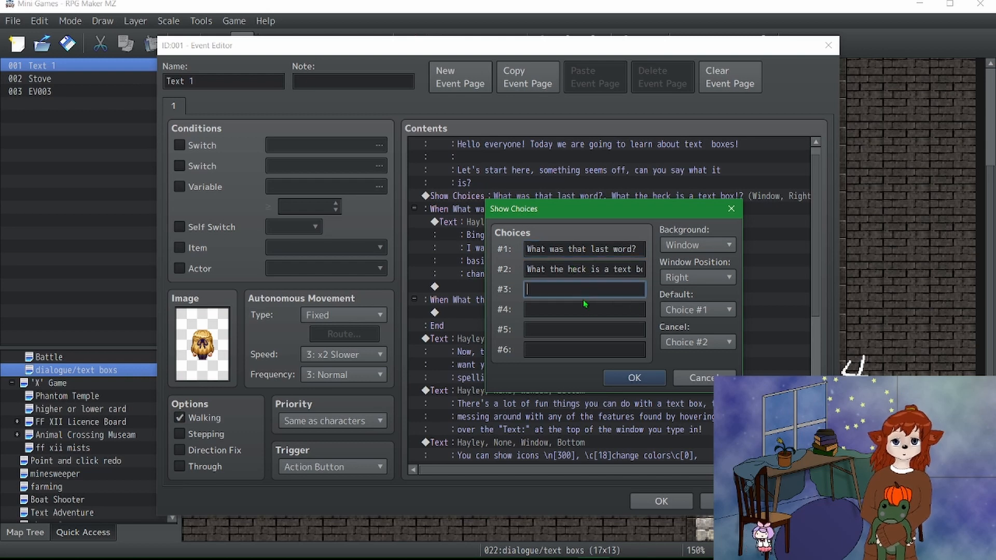
left_click(568, 349)
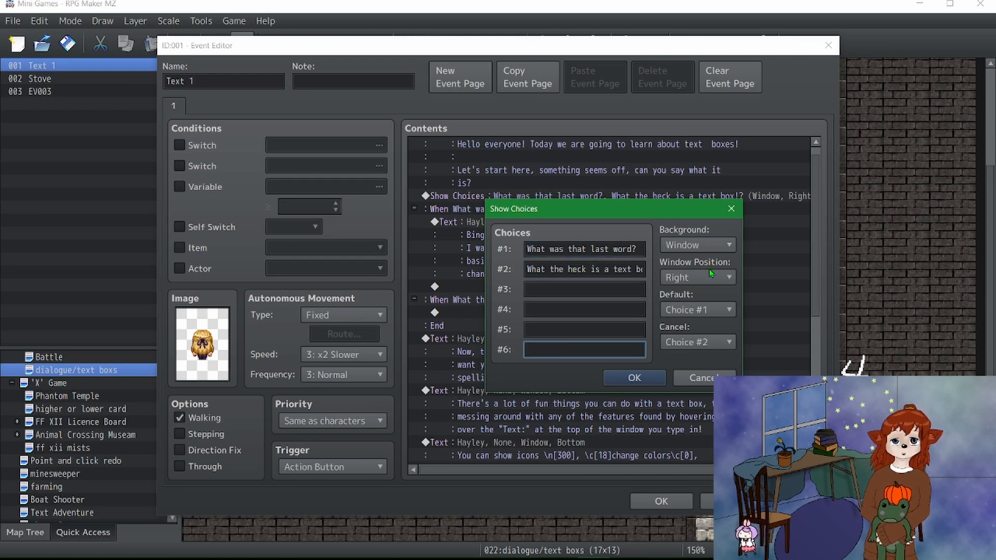
left_click(709, 249)
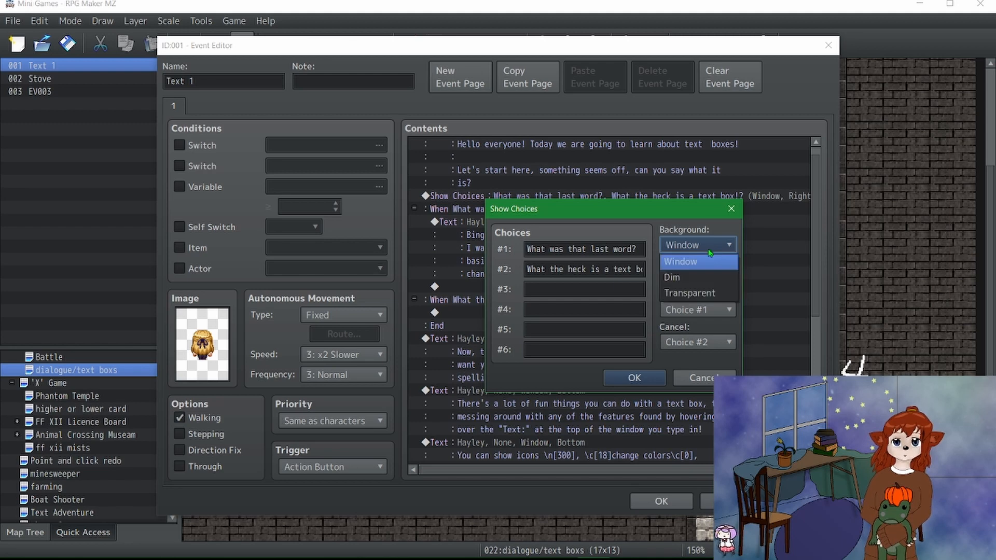
left_click(697, 262)
left_click(693, 280)
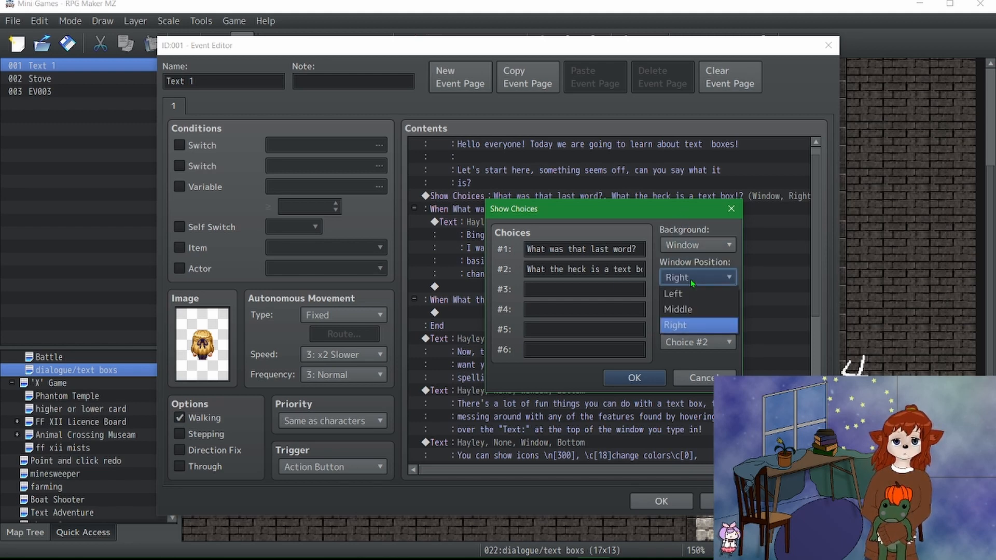
left_click(650, 210)
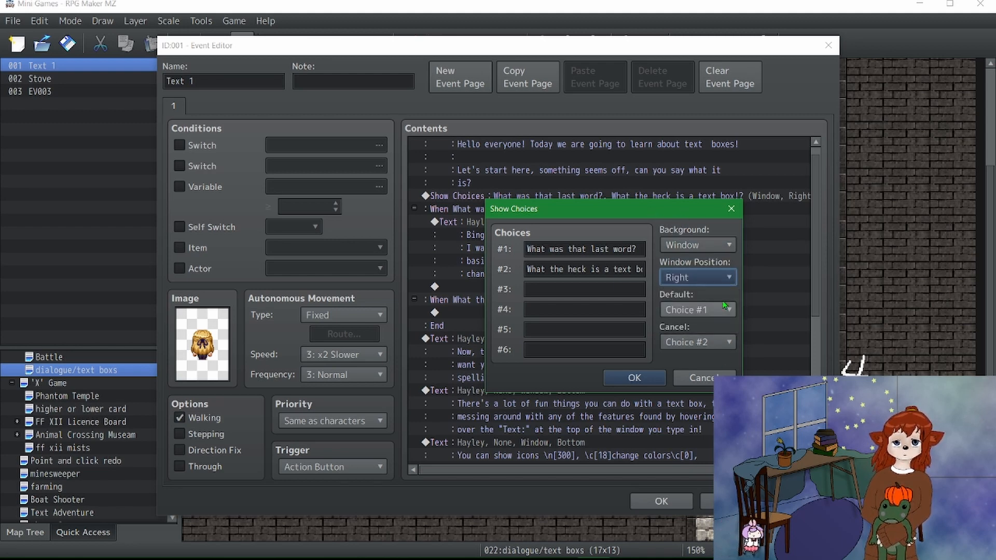
Try Branch, Disallow and Choice #6 as the cancel behavior of the choices, and discard the changes
left_click(695, 342)
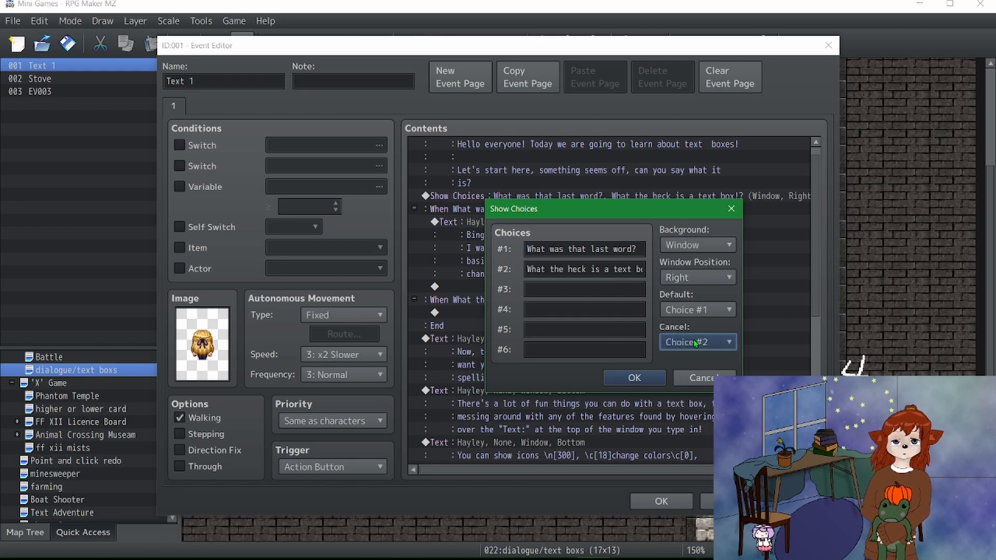
left_click(695, 342)
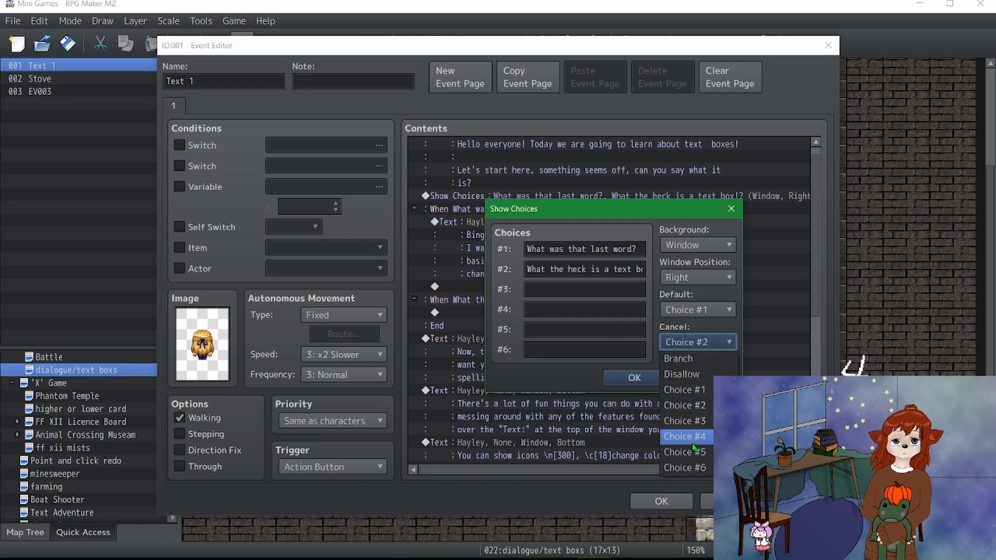
left_click(699, 359)
left_click(695, 342)
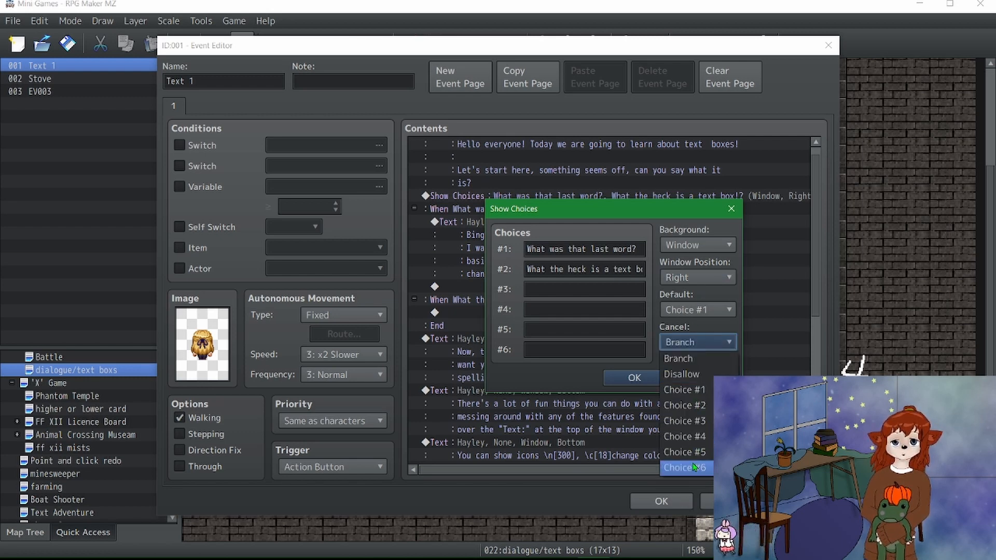
left_click(696, 374)
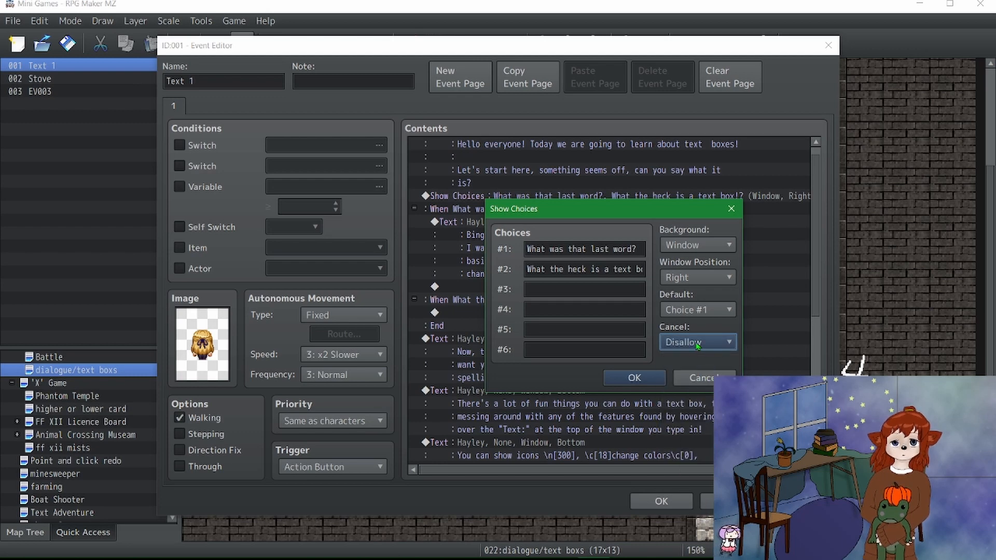
left_click(697, 344)
left_click(697, 356)
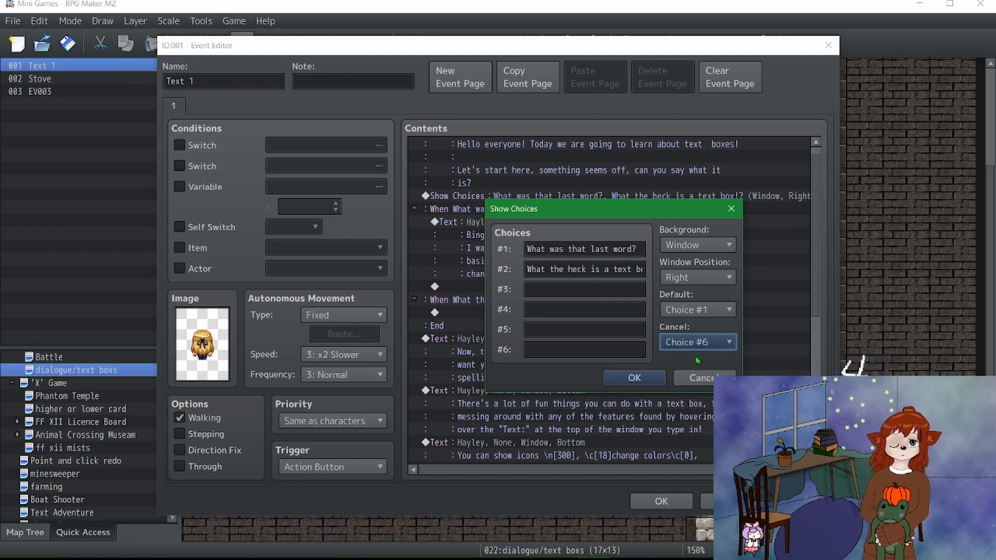
left_click(701, 377)
Examine the "Bingo!" reply and the wait code before "SPELL CHECK!" in the next message, leaving its text as is
left_click(594, 222)
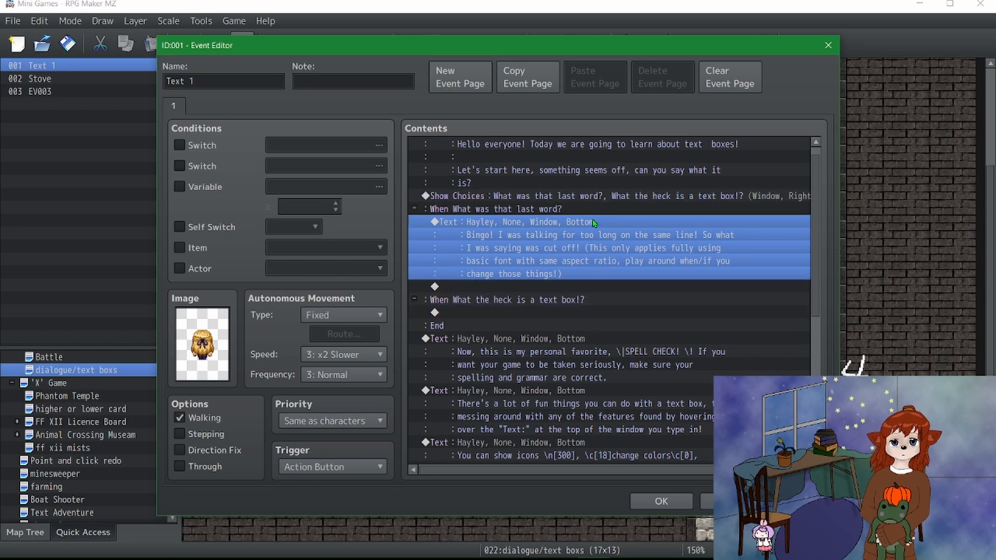
scroll(596, 223, "down", 3)
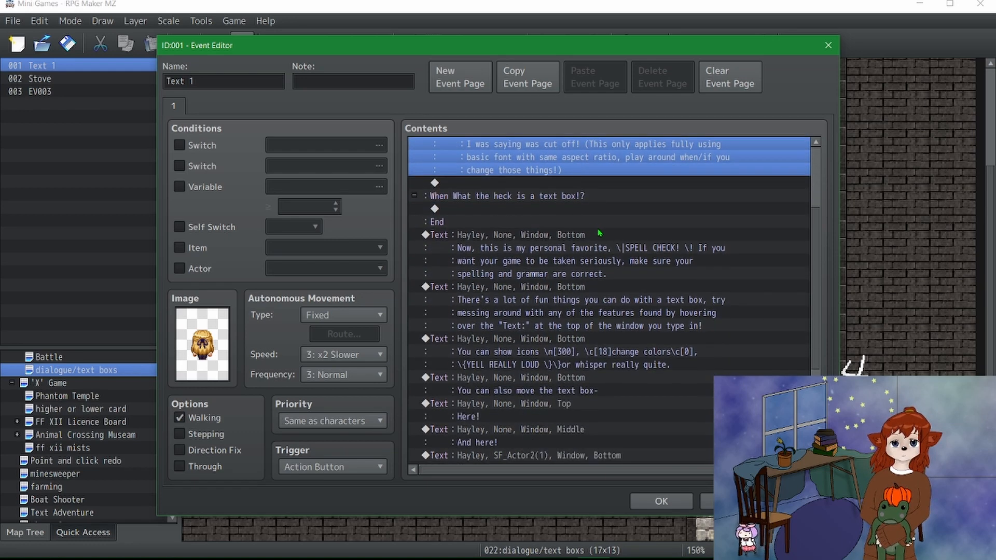
scroll(600, 238, "down", 2)
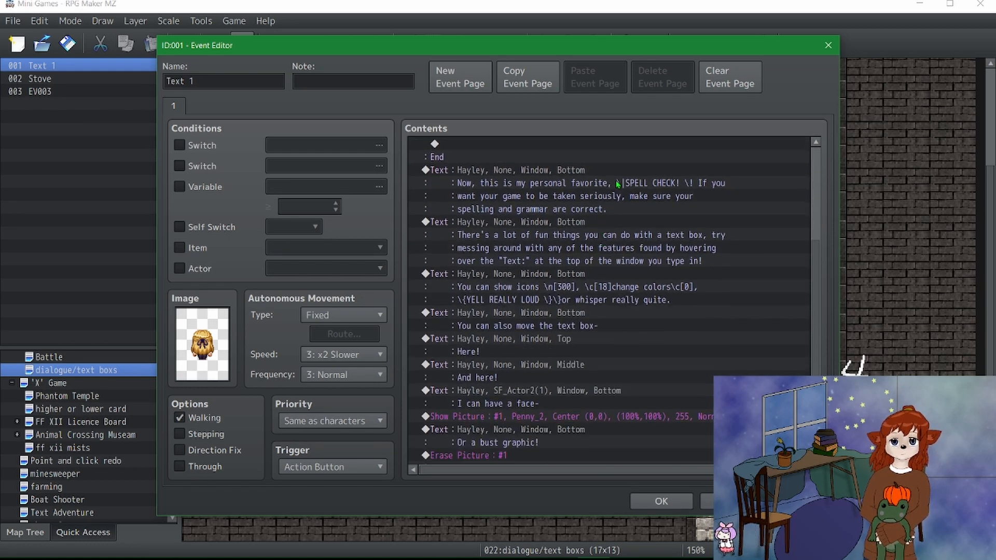
left_click(618, 170)
double_click(618, 170)
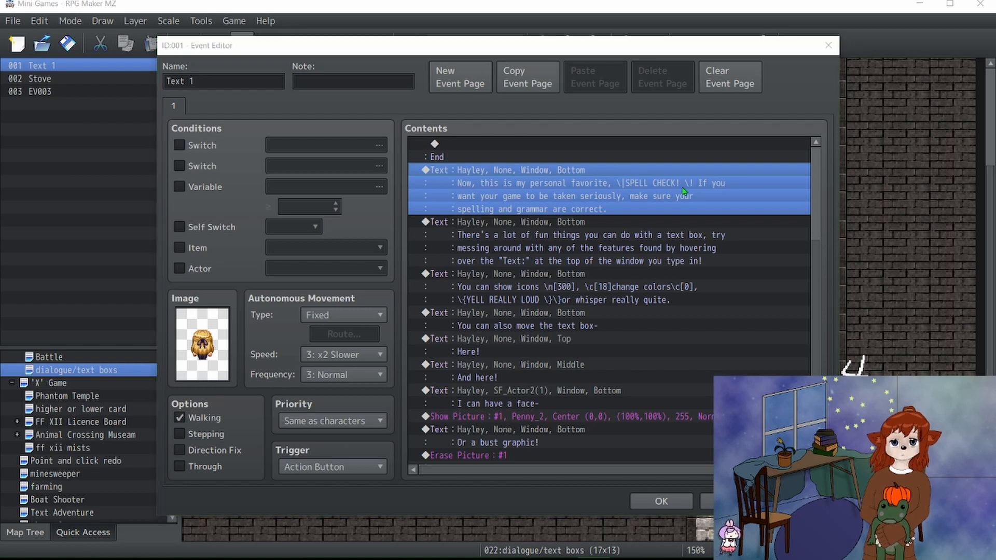
left_click_drag(654, 255, 684, 255)
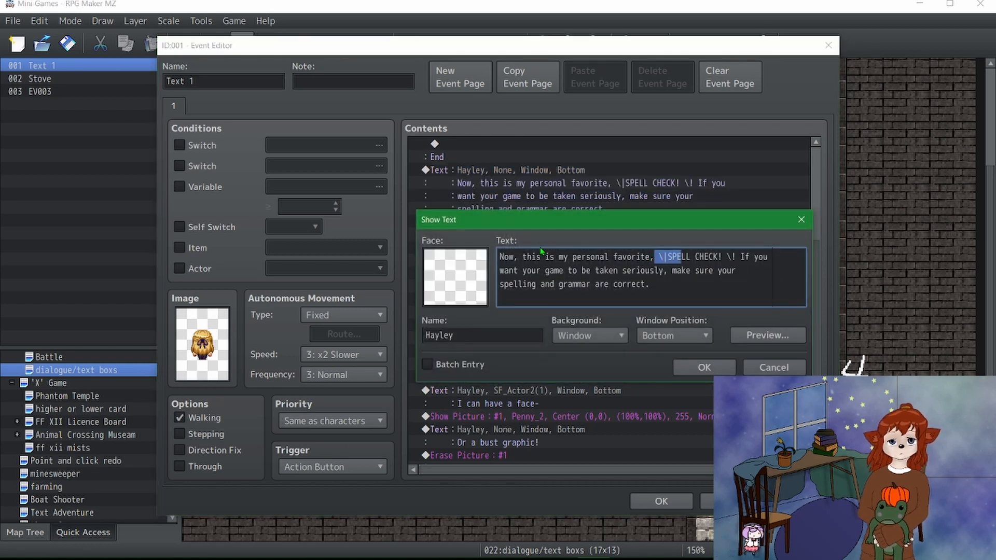
left_click(774, 367)
Examine the control character reference and the control character selector from the "There's a lot of fun things" message, and close both dialogs without changes
double_click(549, 228)
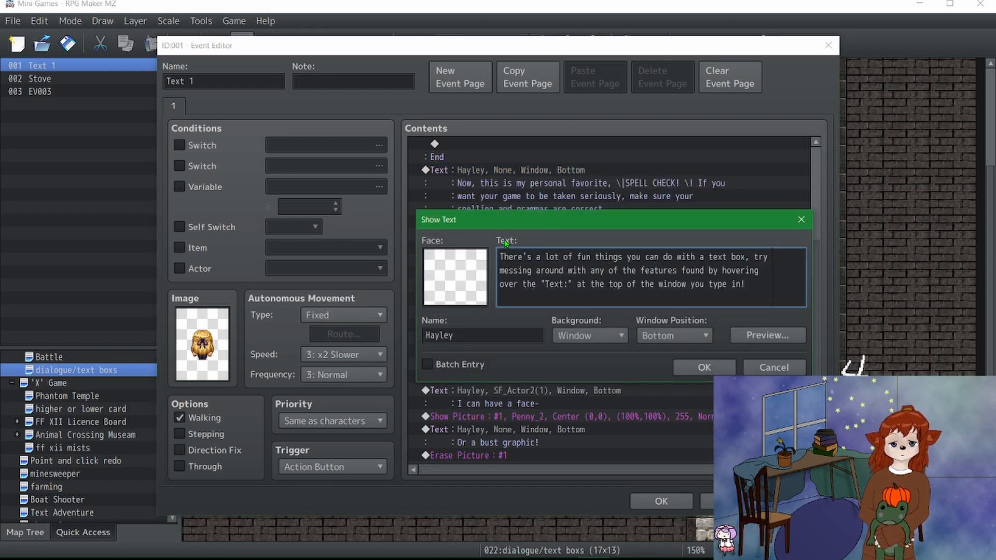
mouse_move(505, 243)
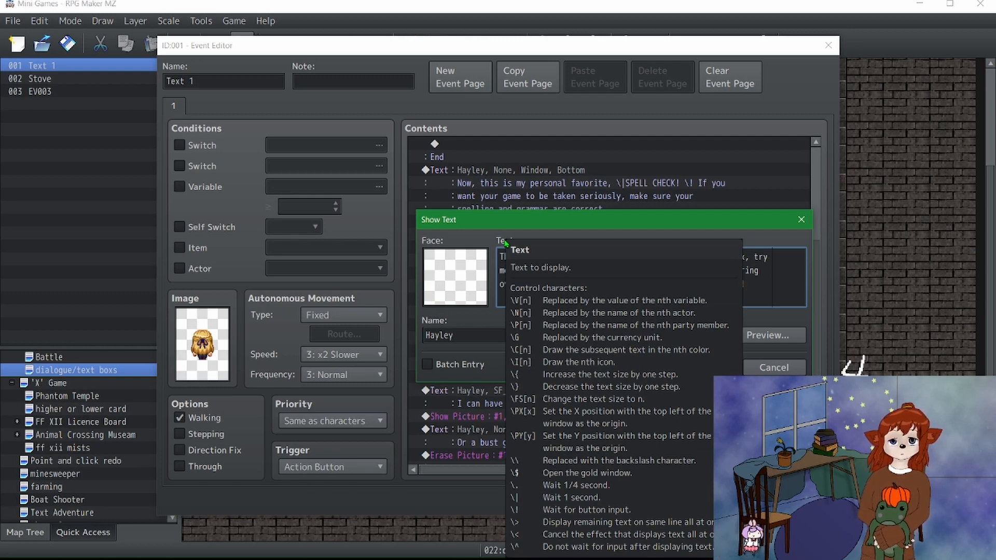
right_click(746, 286)
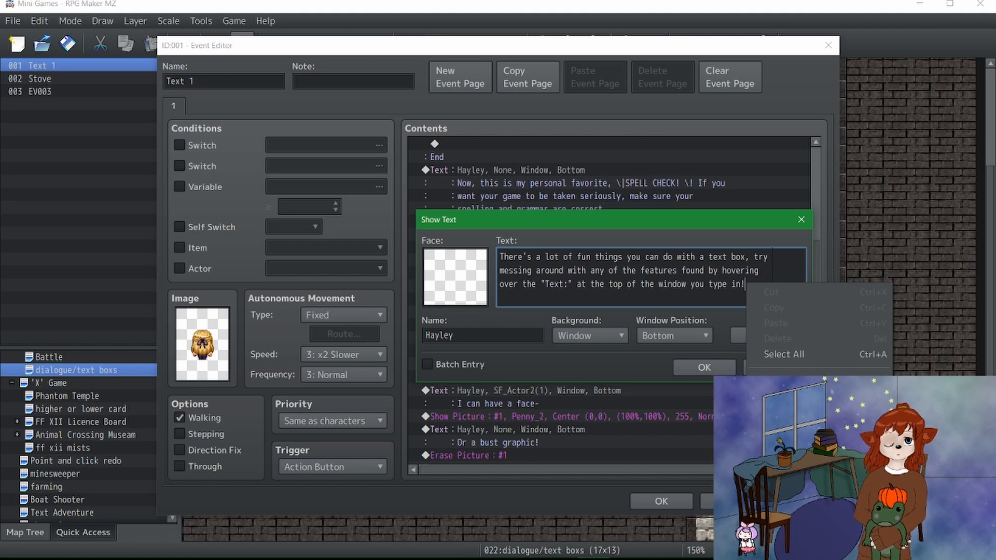
left_click(778, 382)
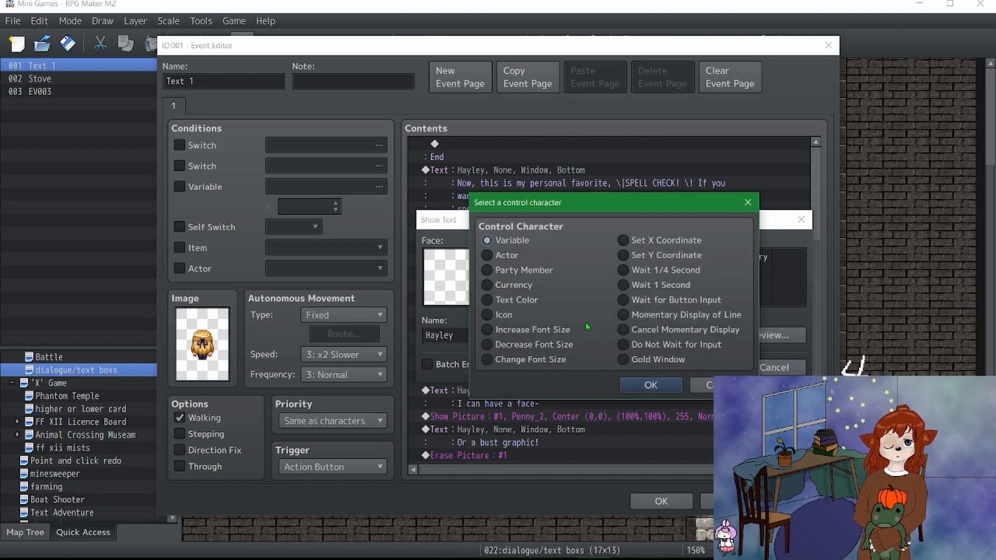
left_click(624, 318)
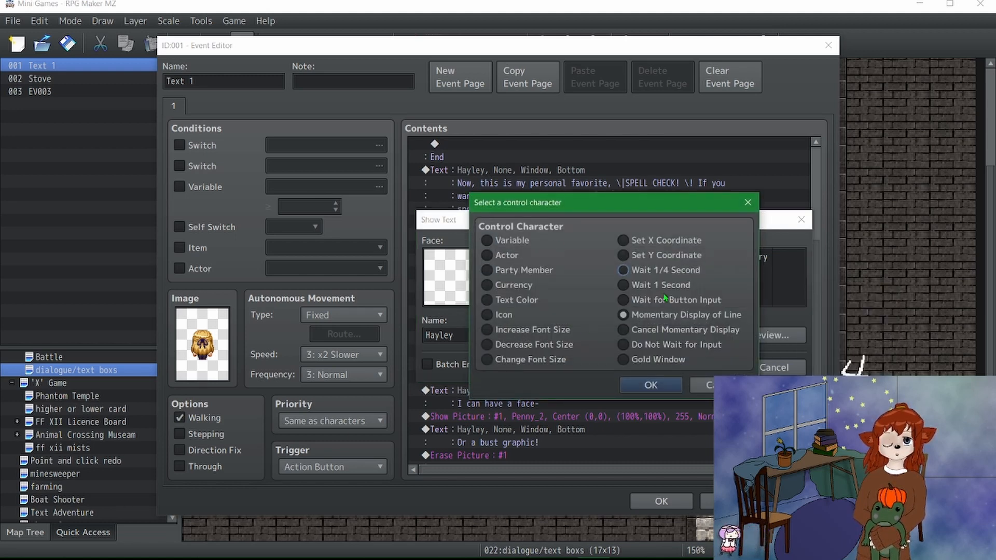
left_click(523, 330)
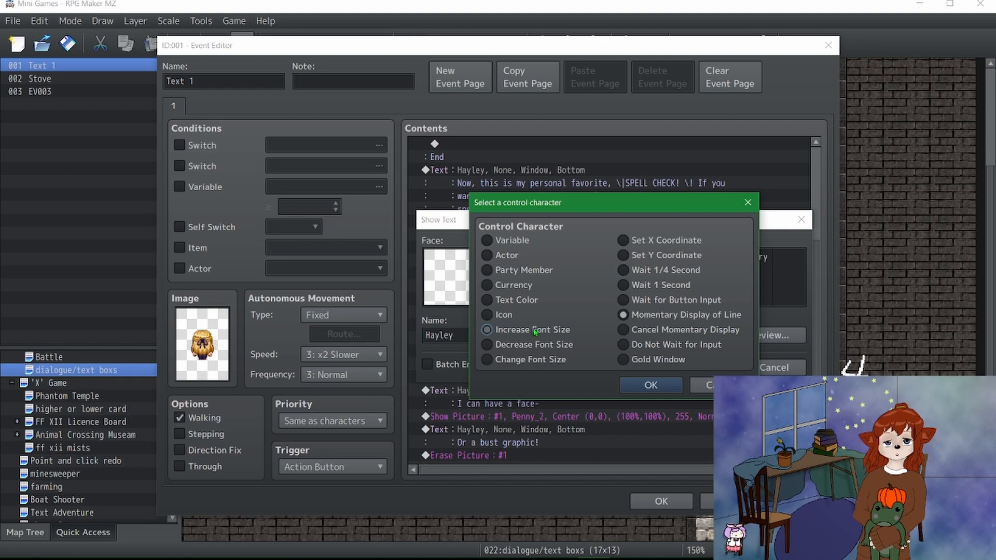
left_click(703, 384)
left_click(761, 369)
Open the "You can show icons" message and insert an Icon control character at the end of its text
scroll(601, 346, "down", 1)
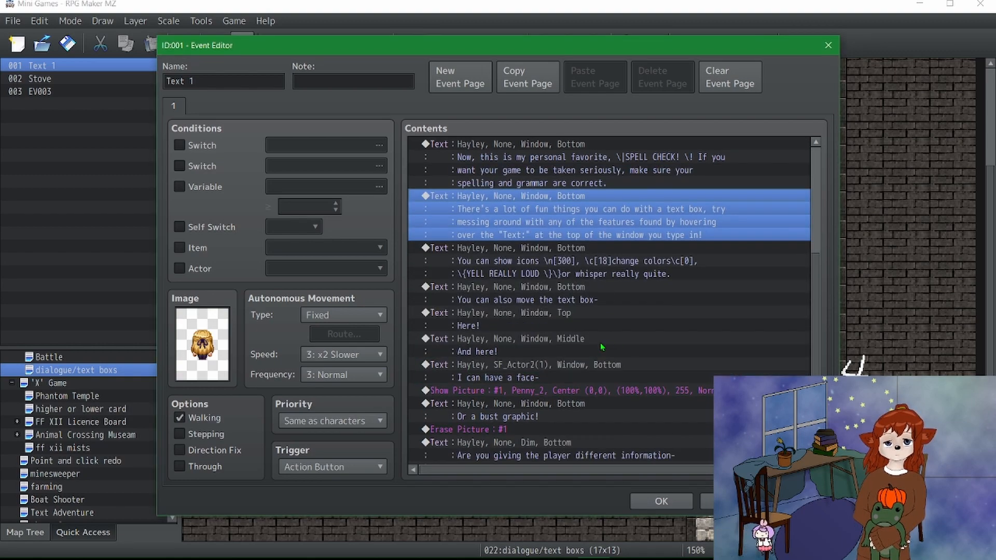
left_click(591, 248)
double_click(591, 248)
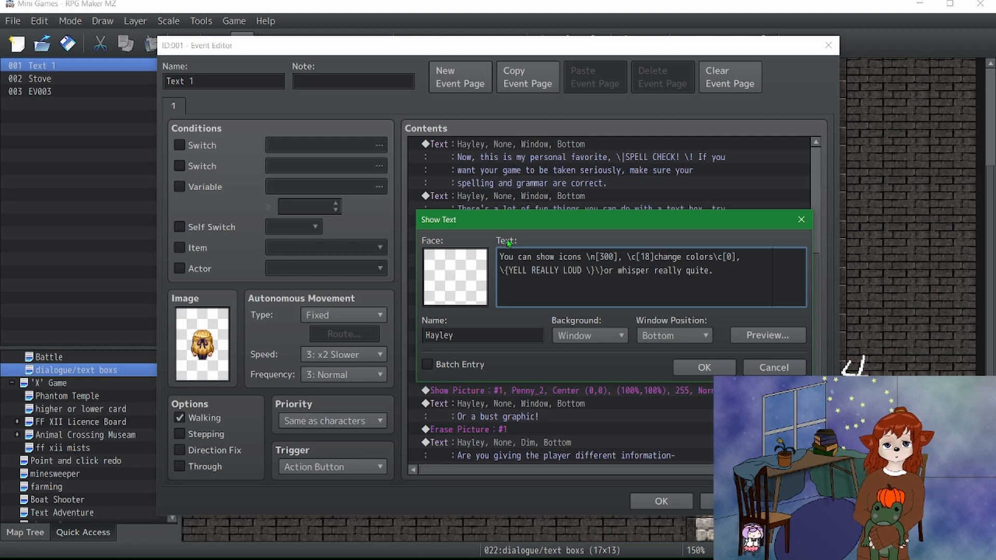
mouse_move(508, 242)
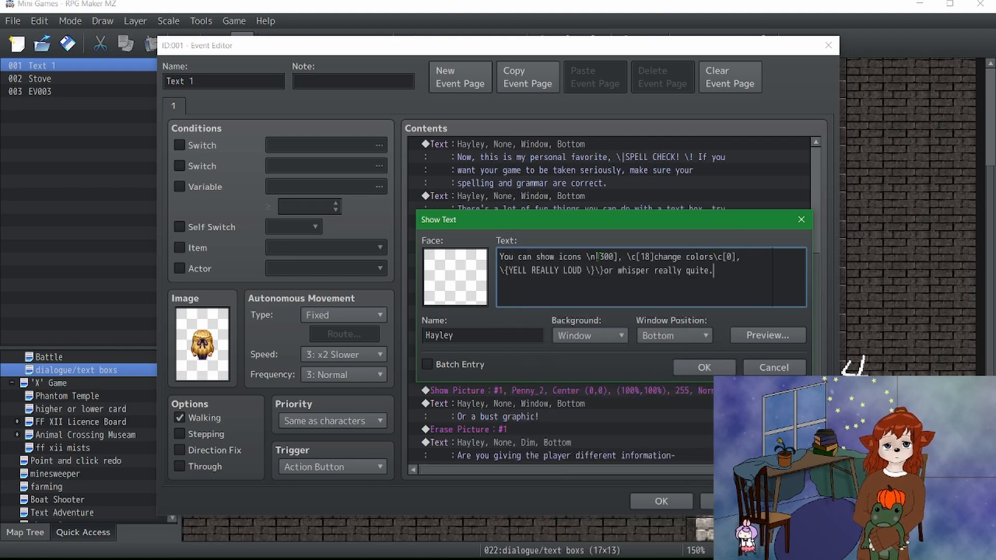
right_click(592, 257)
left_click(654, 443)
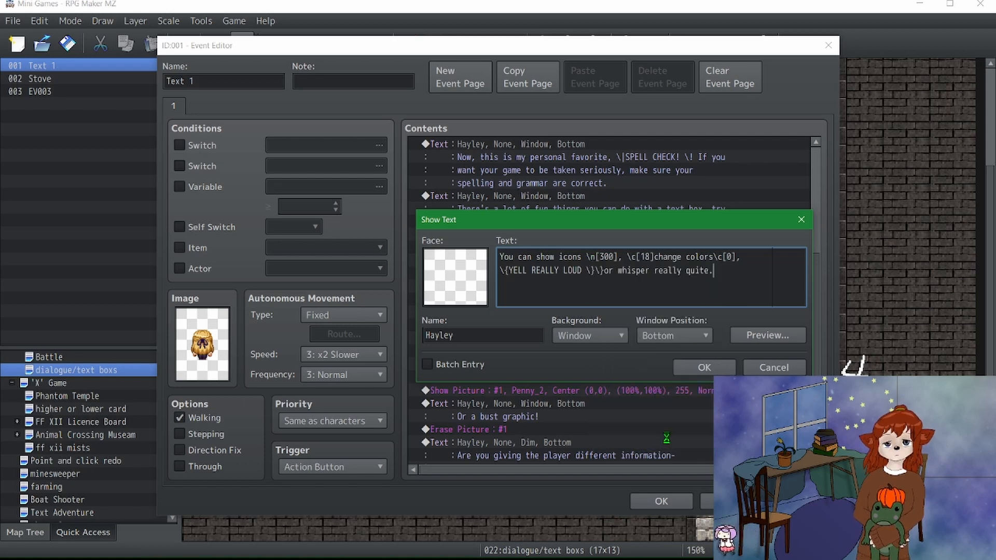
left_click(486, 314)
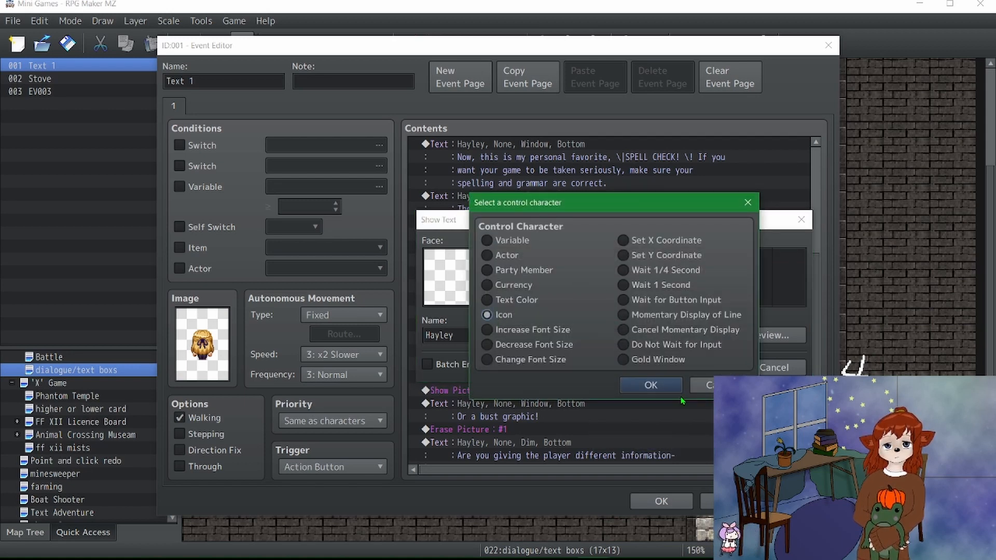
left_click(650, 385)
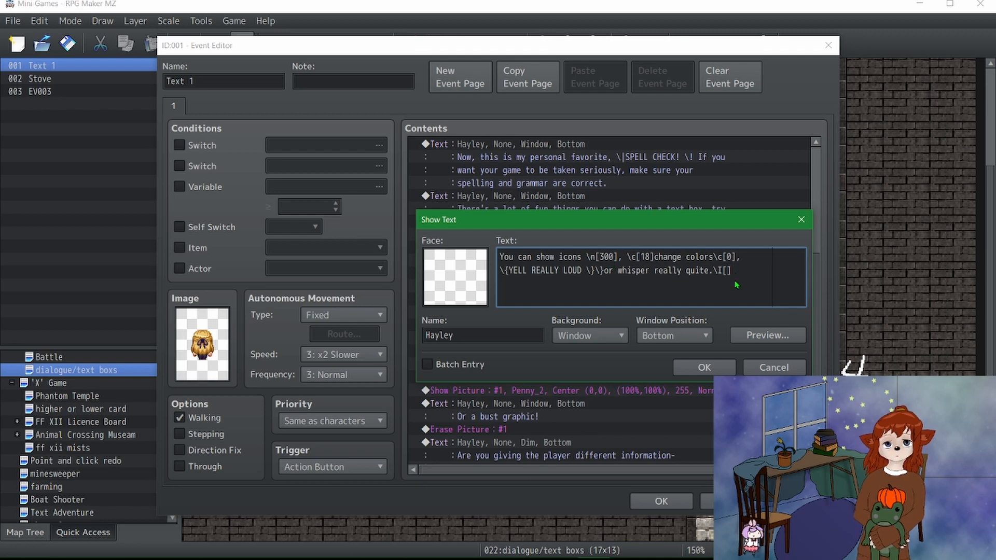
Remove the Icon code from the end of the text, change \n[300] to \I[300], and preview the message
left_click_drag(732, 270, 713, 270)
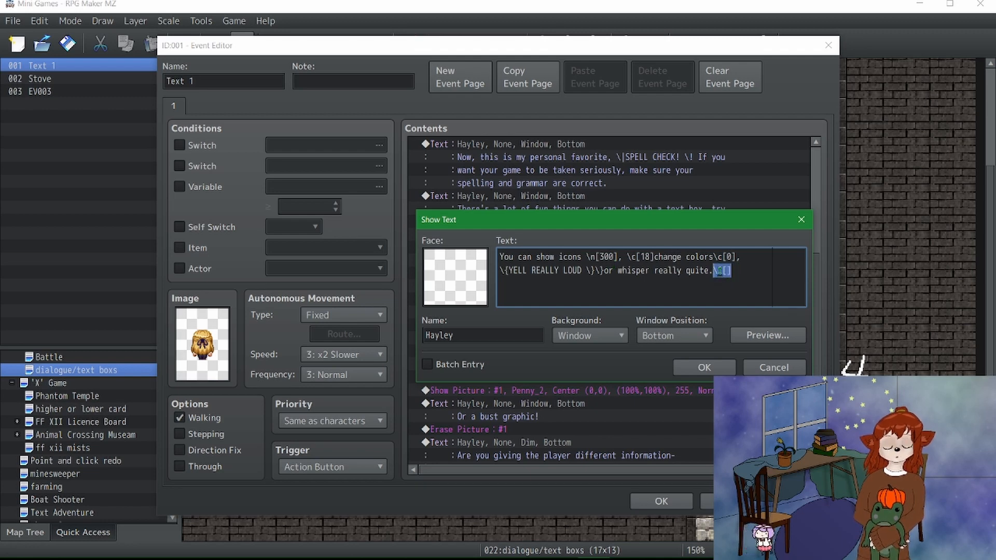
key("BackSpace")
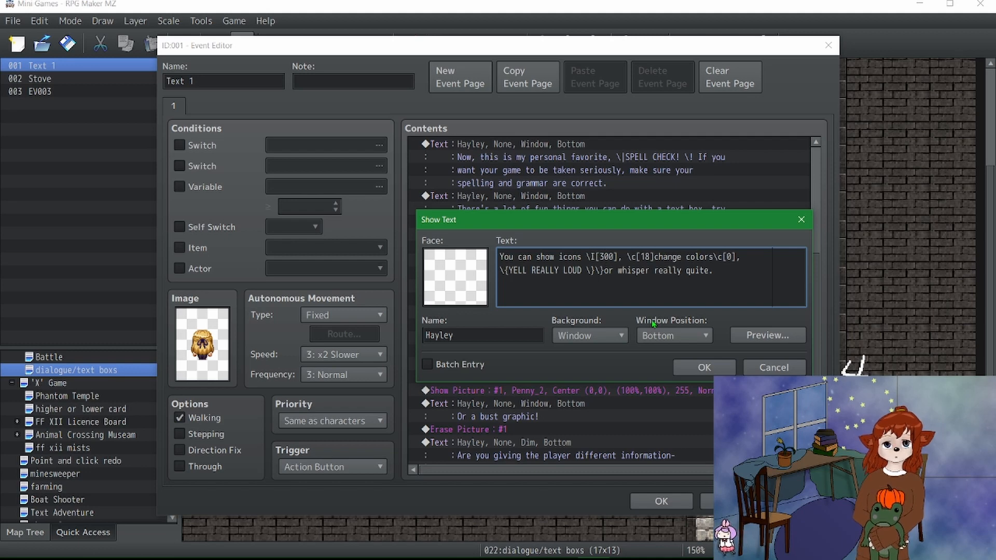
left_click(768, 334)
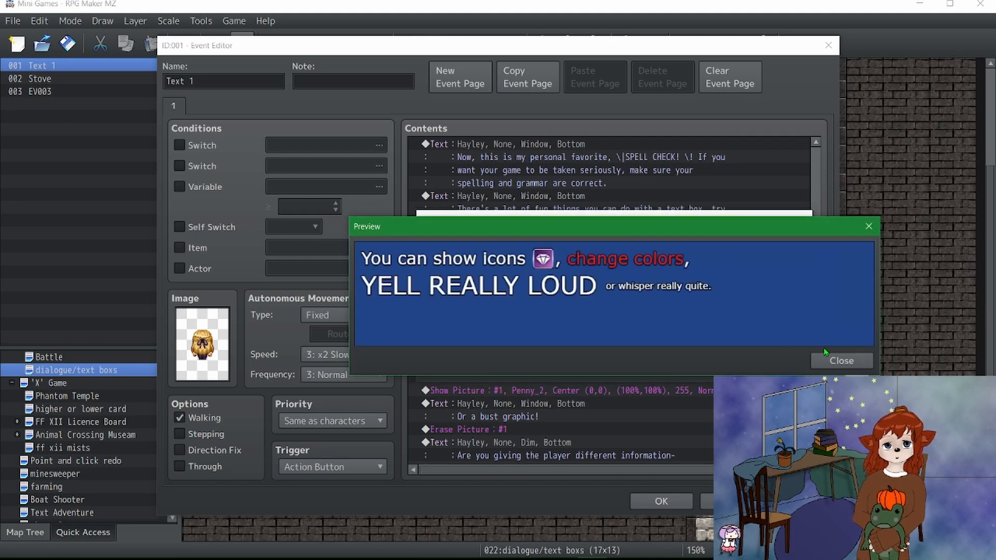
left_click(841, 361)
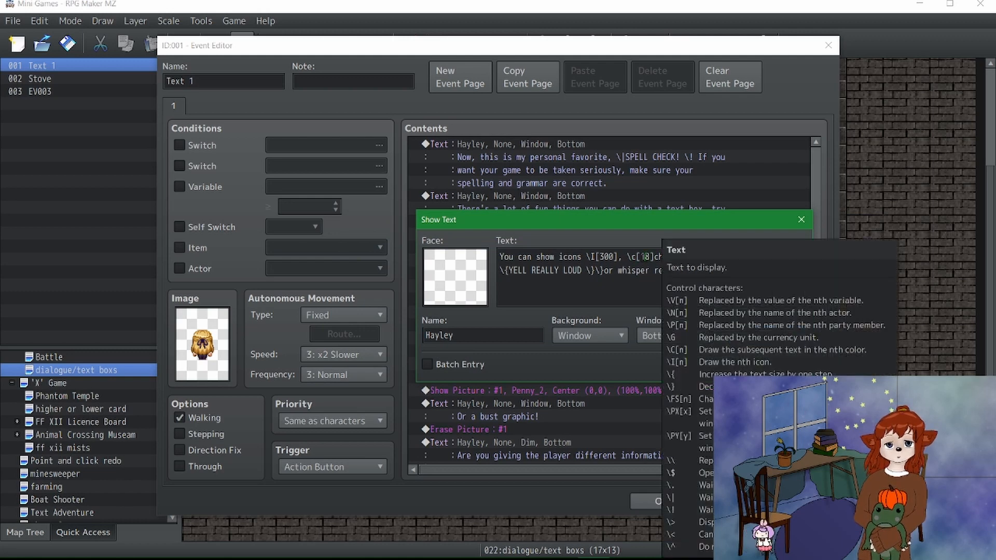
Examine the text color palette and the icon picker for the message text, and close both without inserting anything
right_click(651, 256)
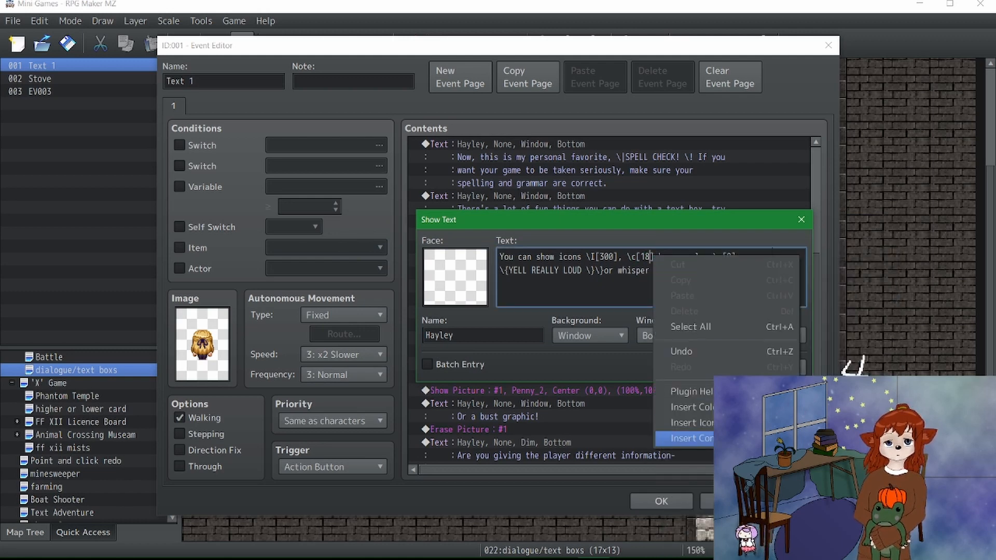
left_click(690, 408)
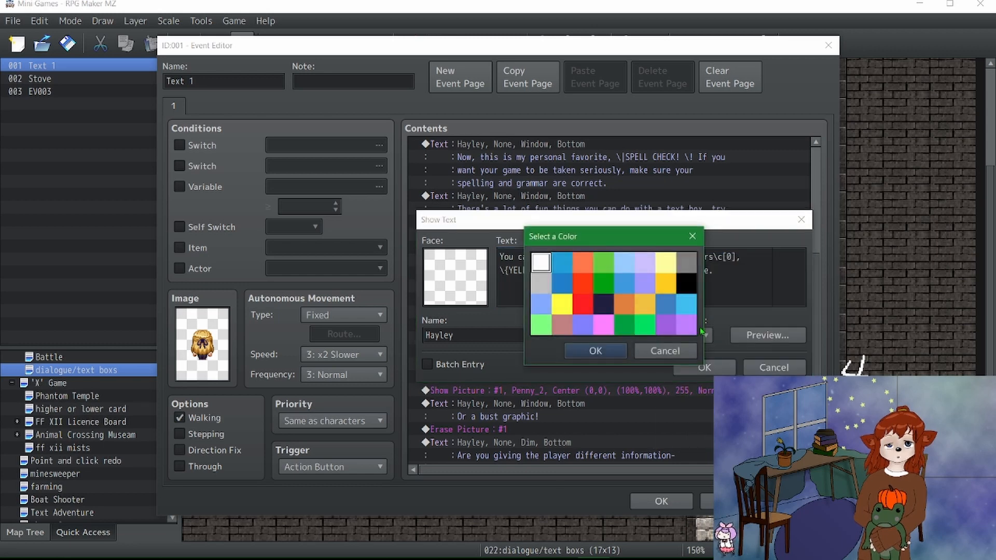
left_click(681, 351)
right_click(652, 258)
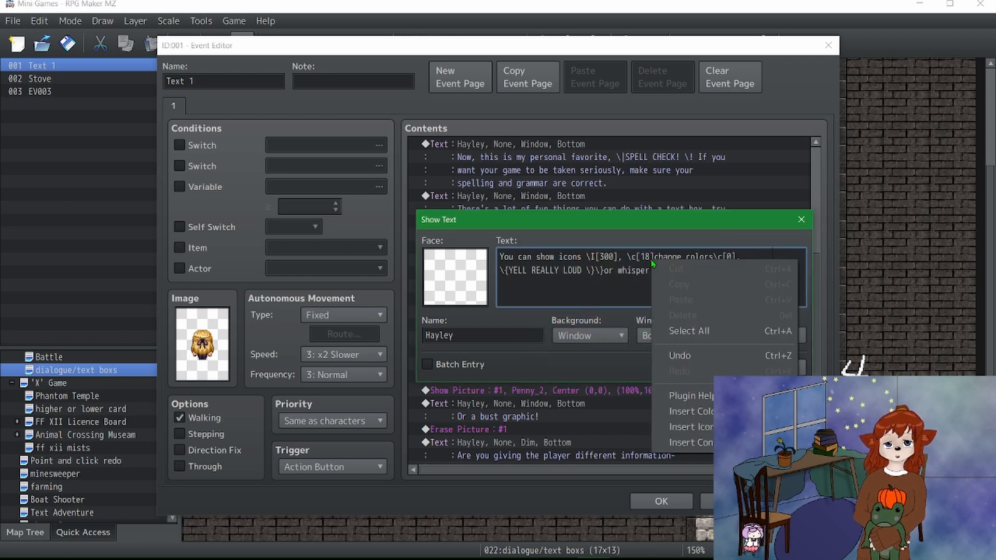
left_click(697, 427)
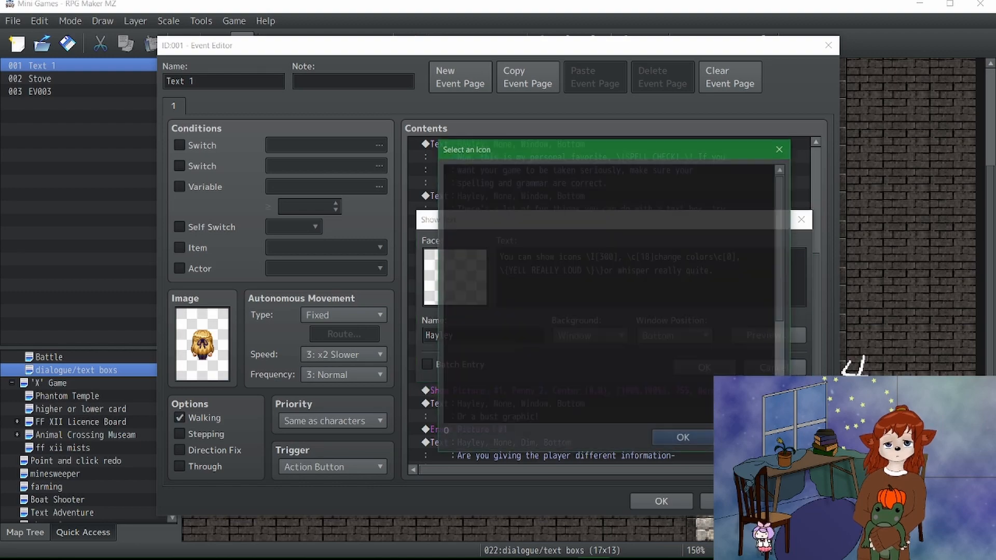
scroll(566, 355, "down", 5)
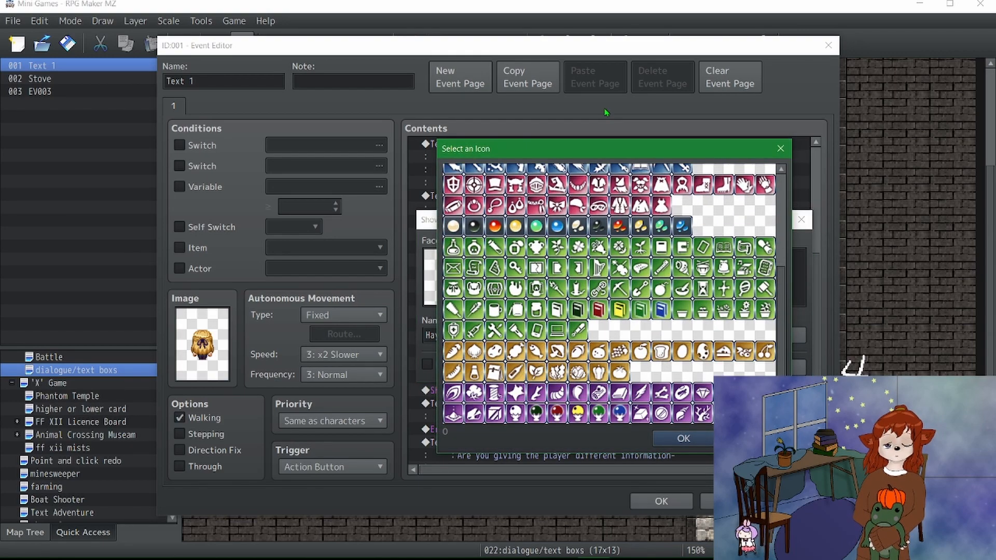
left_click(684, 438)
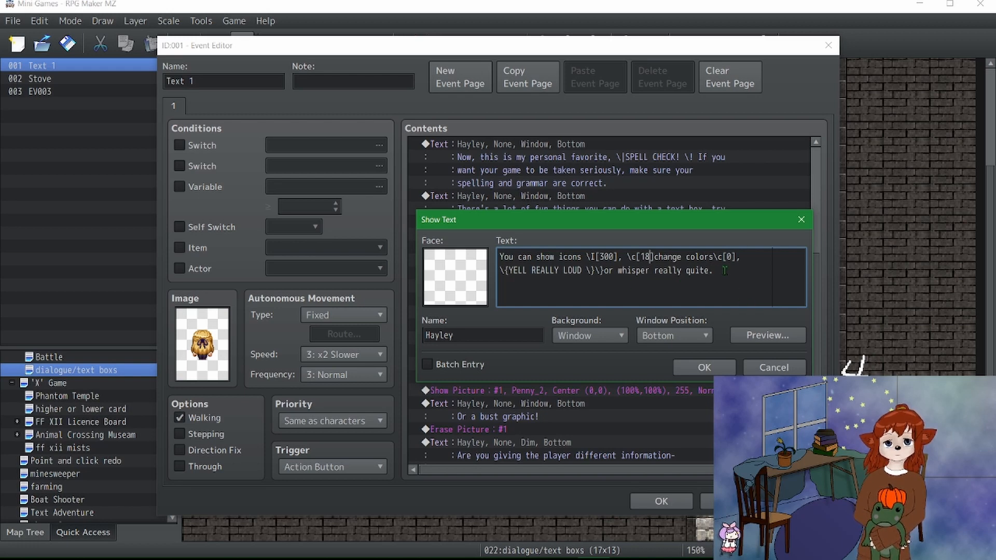
Examine the \c[0] code and the font size codes around "YELL REALLY LOUD", and close the message without saving
left_click_drag(725, 256, 738, 257)
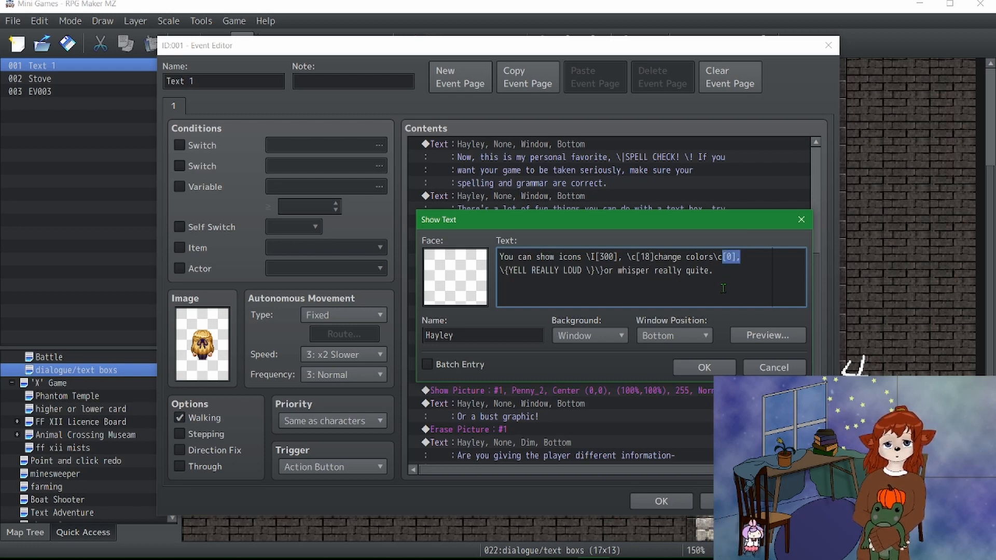
left_click(749, 285)
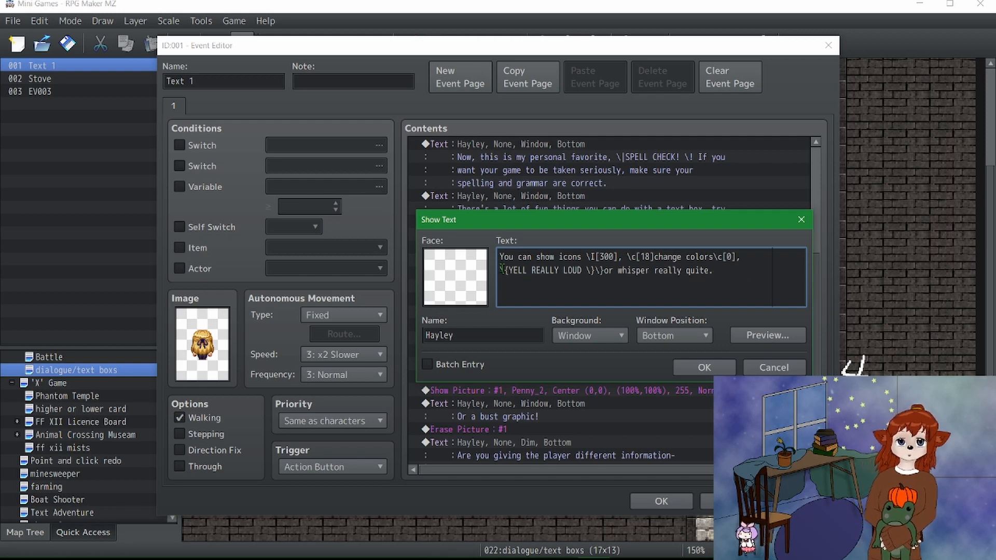
left_click_drag(500, 270, 513, 270)
left_click_drag(586, 270, 601, 270)
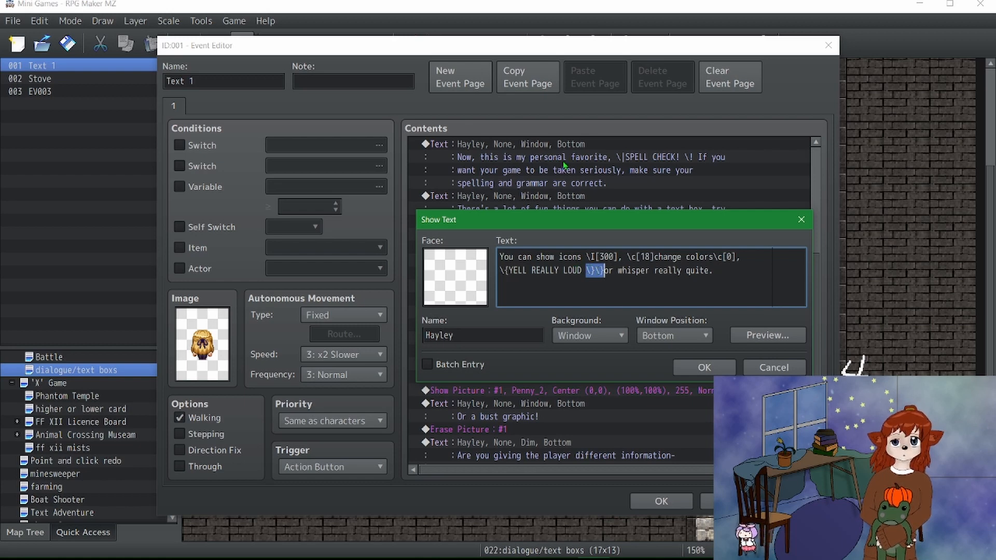
left_click(772, 368)
Try the Dim background on the "You can also move the text box-" message and discard the change
scroll(553, 280, "down", 3)
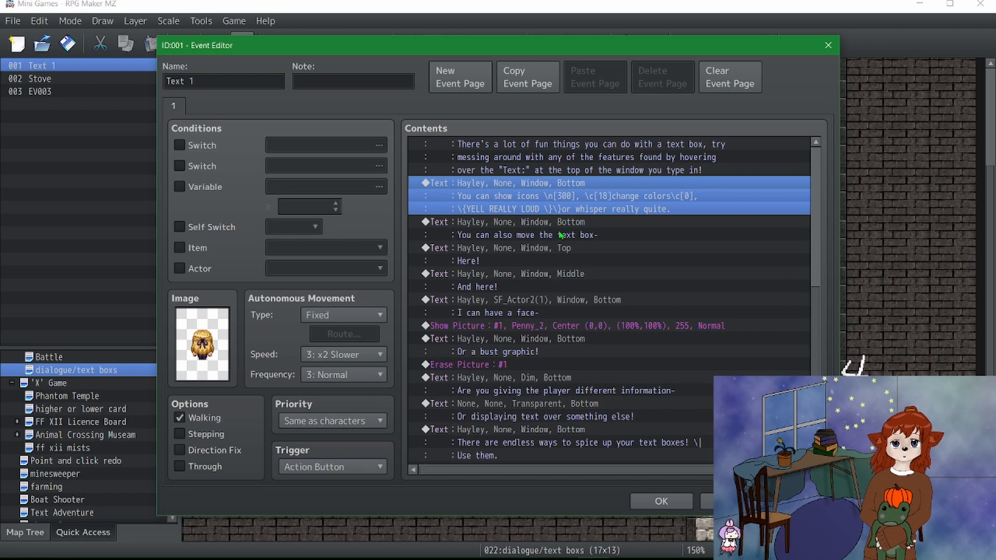
double_click(557, 224)
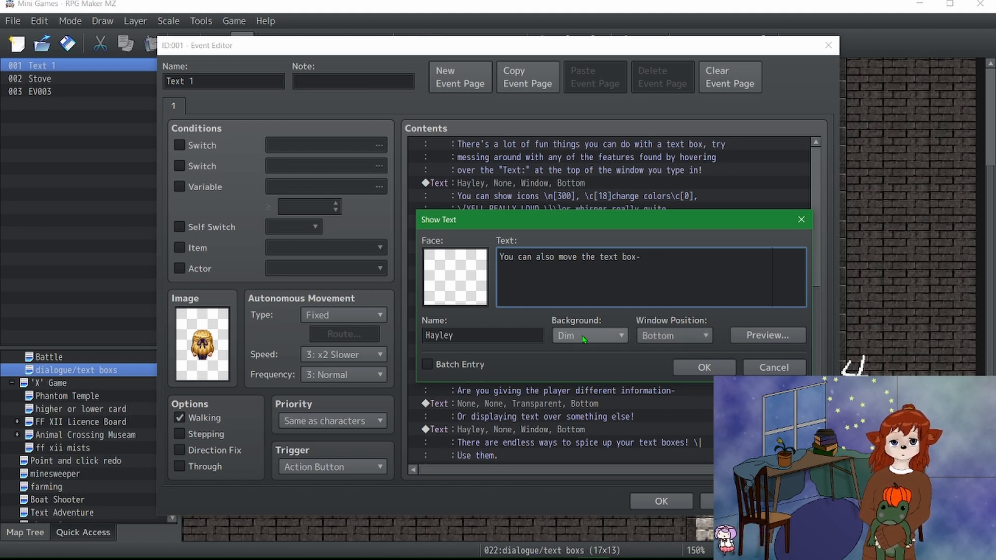
scroll(581, 336, "down", 2)
left_click(773, 367)
Browse the available face image sets from the "I can have a face-" message, and leave its face as is
scroll(629, 347, "down", 1)
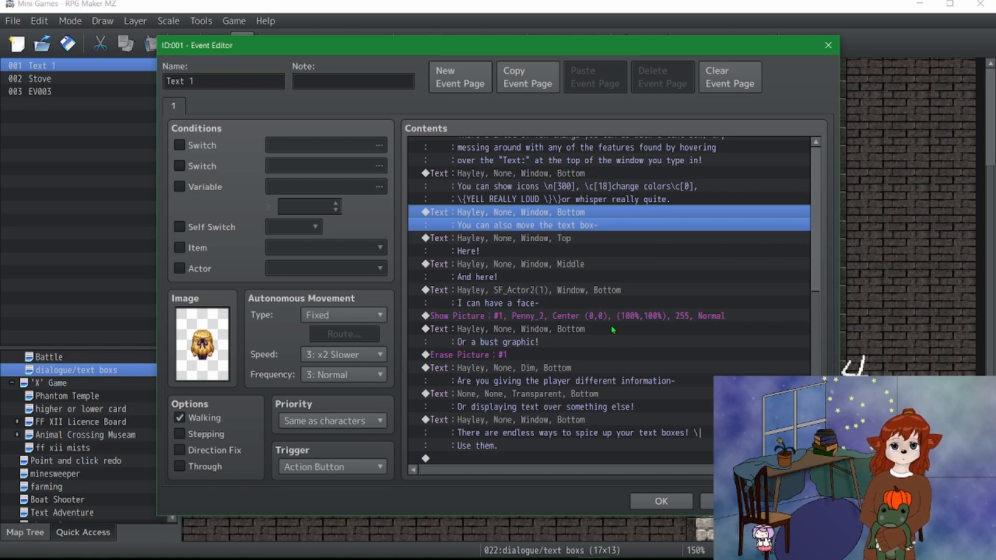
left_click(615, 292)
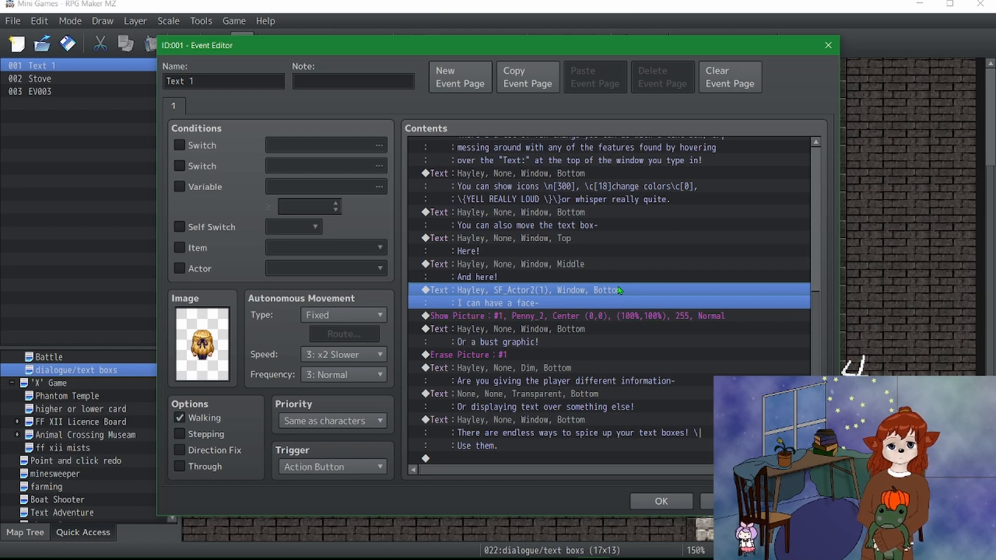
double_click(619, 291)
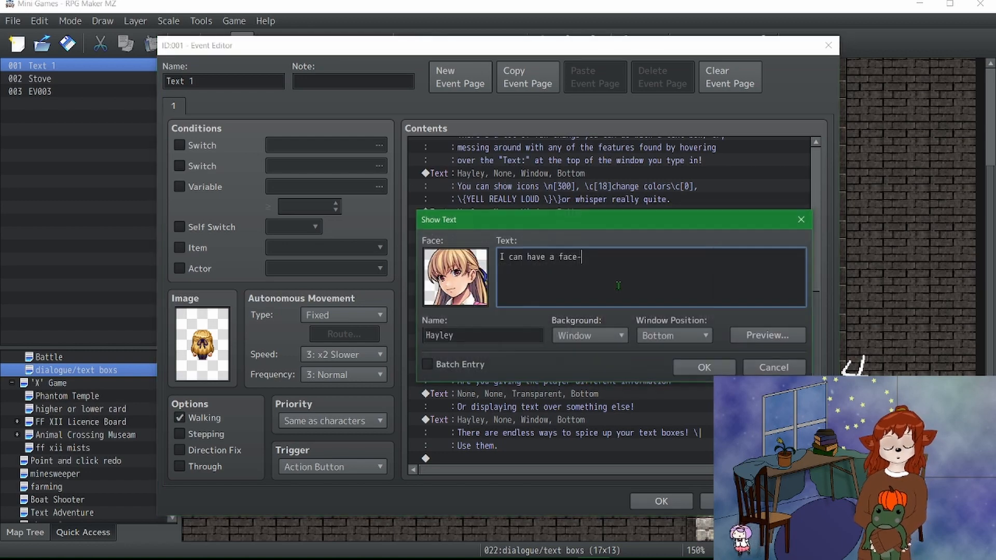
double_click(455, 268)
left_click(453, 263)
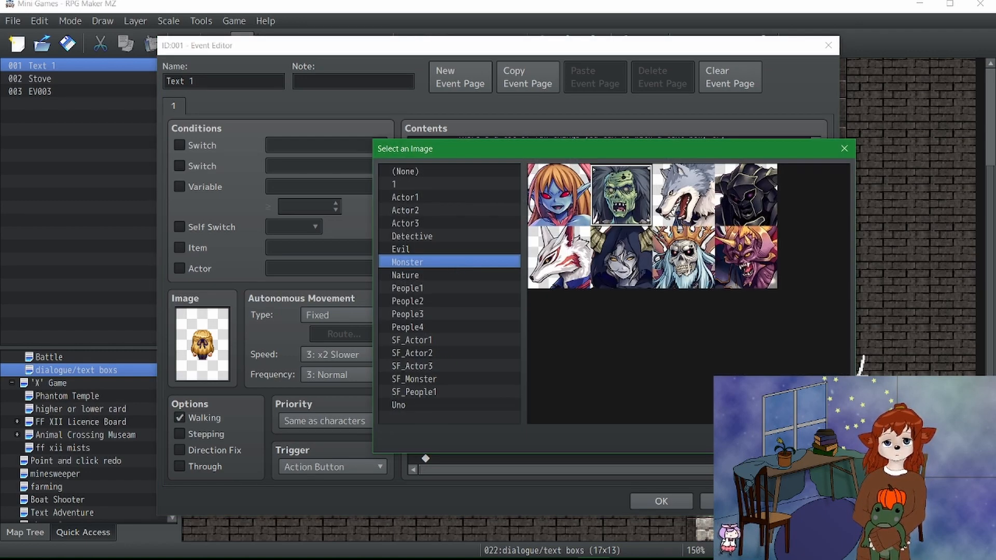
key("Down")
key("Down")
key("Down")
key("Down")
key("Down")
key("Down")
key("Down")
key("Down")
key("Down")
key("Down")
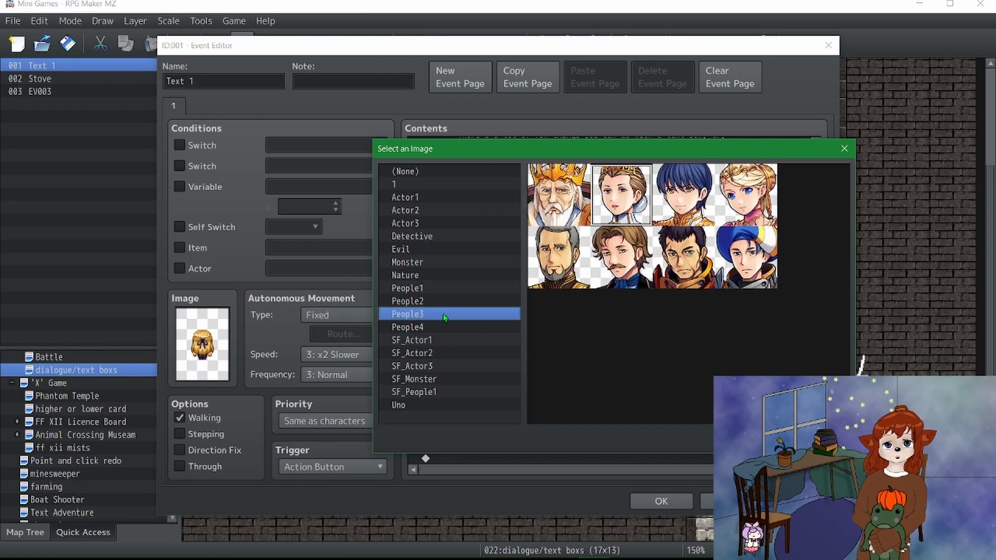
key("Escape")
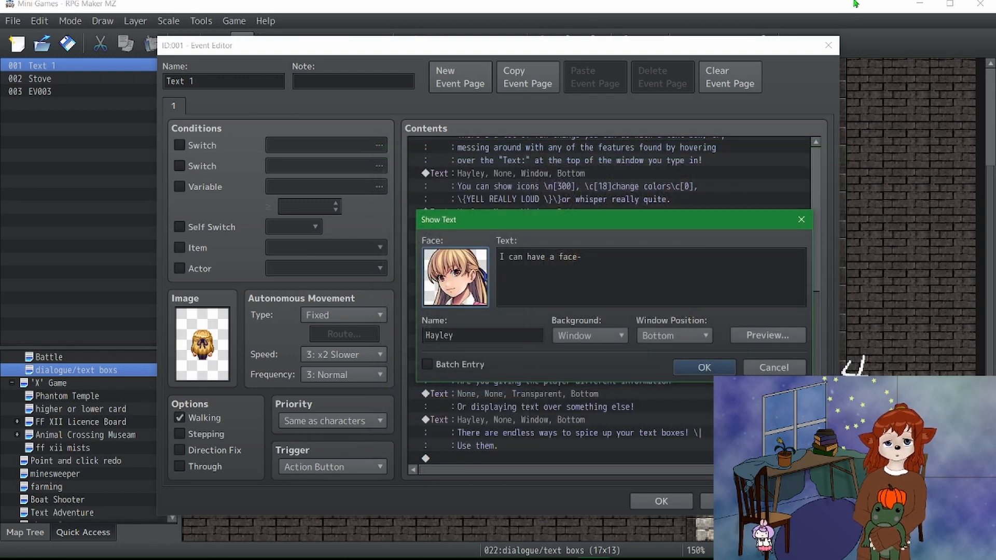
left_click(774, 366)
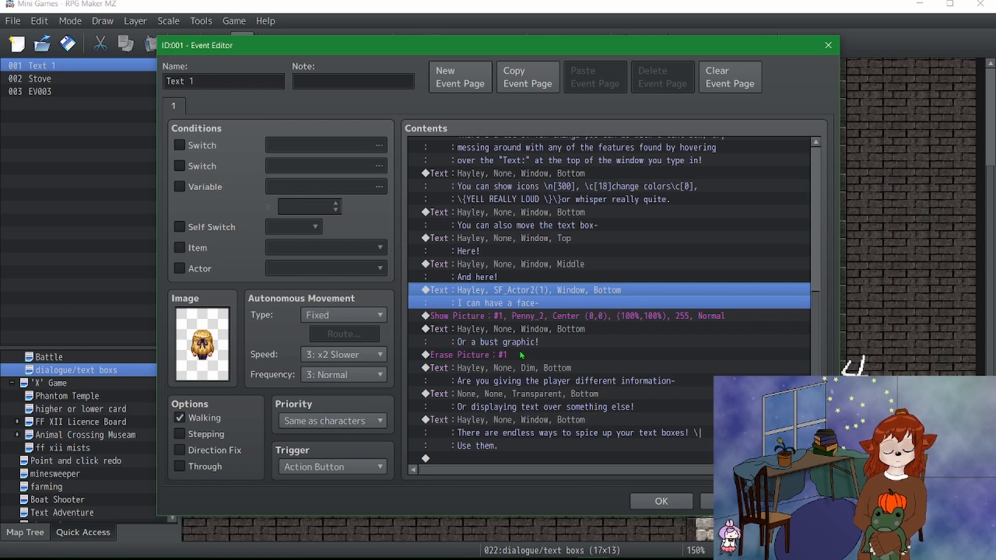
Reposition the Penny_2 picture in the Show Picture command to center coordinates (176,312)
left_click(565, 318)
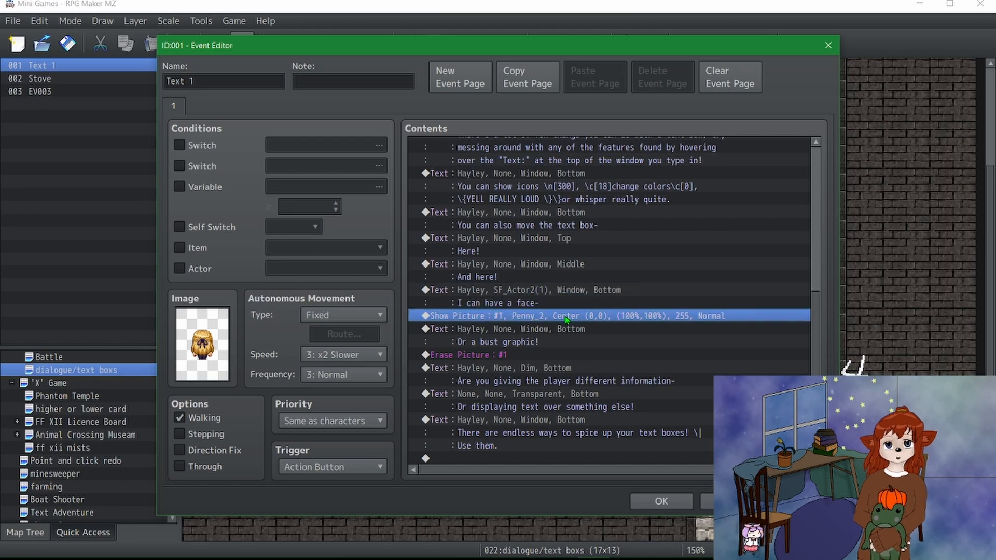
double_click(565, 318)
left_click(613, 273)
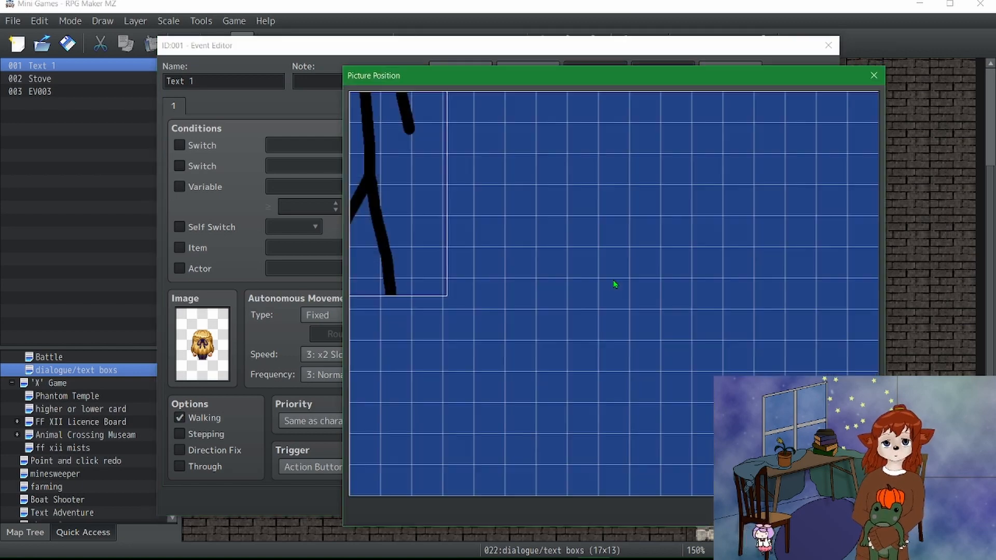
left_click_drag(386, 145, 499, 349)
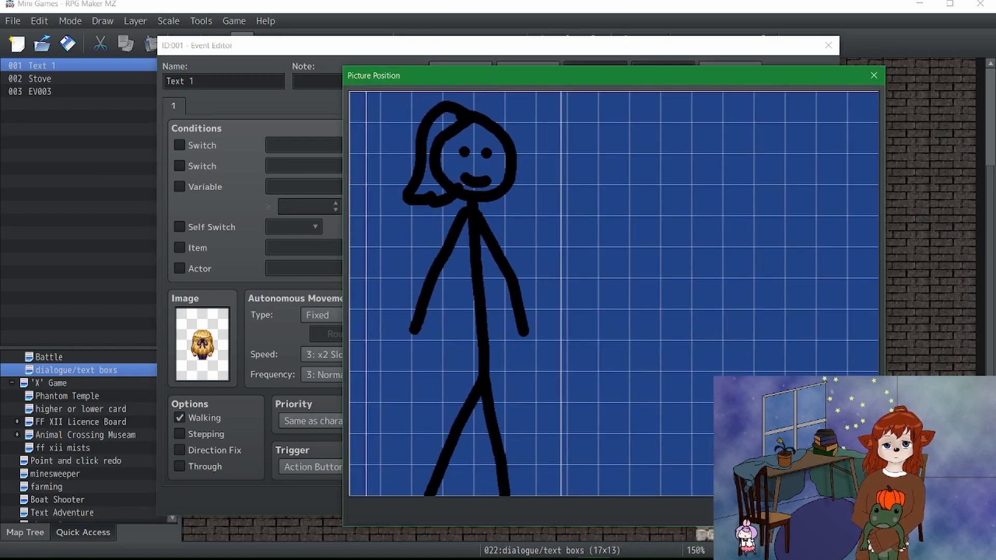
left_click(776, 510)
left_click(658, 421)
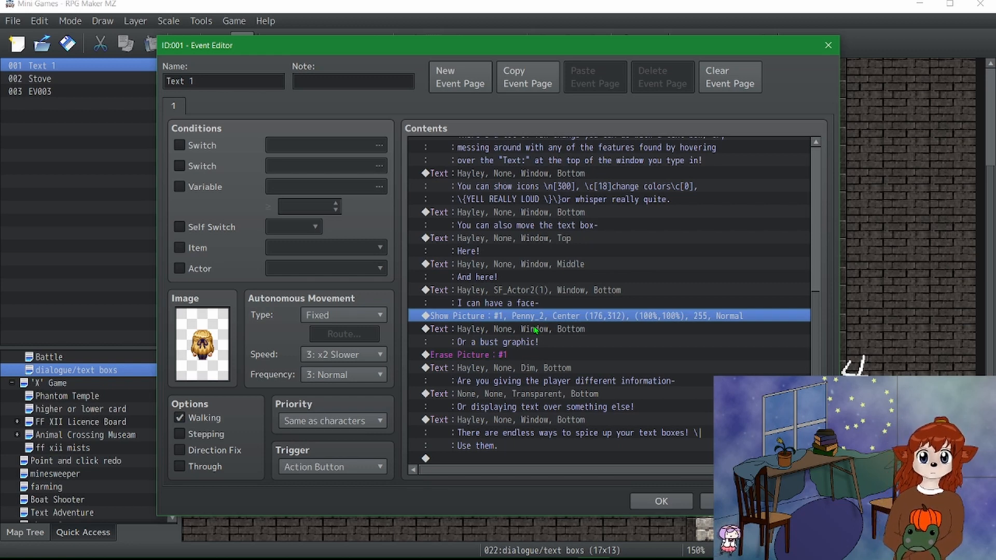
Reopen the Show Picture command to examine the picture's placement, and close it without changes
double_click(536, 315)
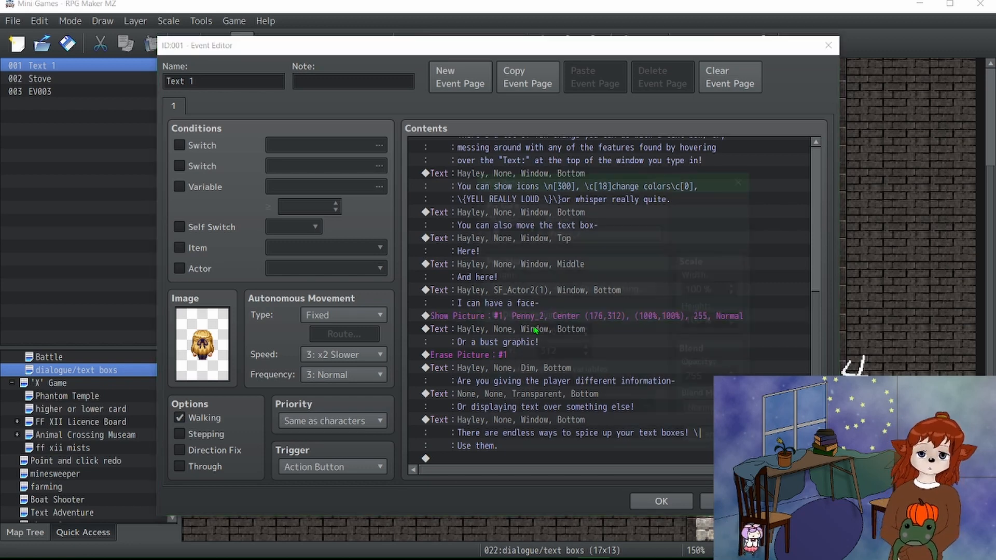
left_click(624, 272)
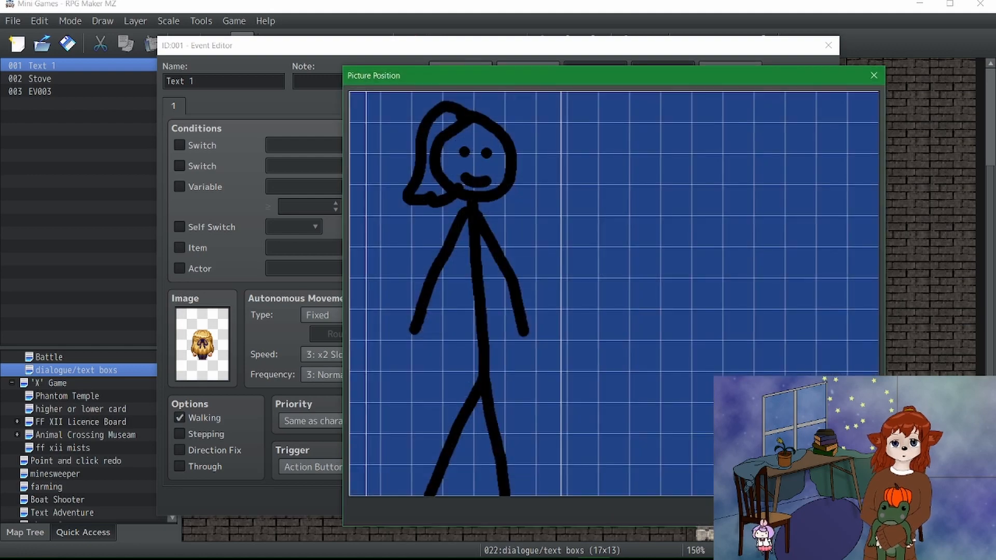
key("Escape")
left_click(717, 425)
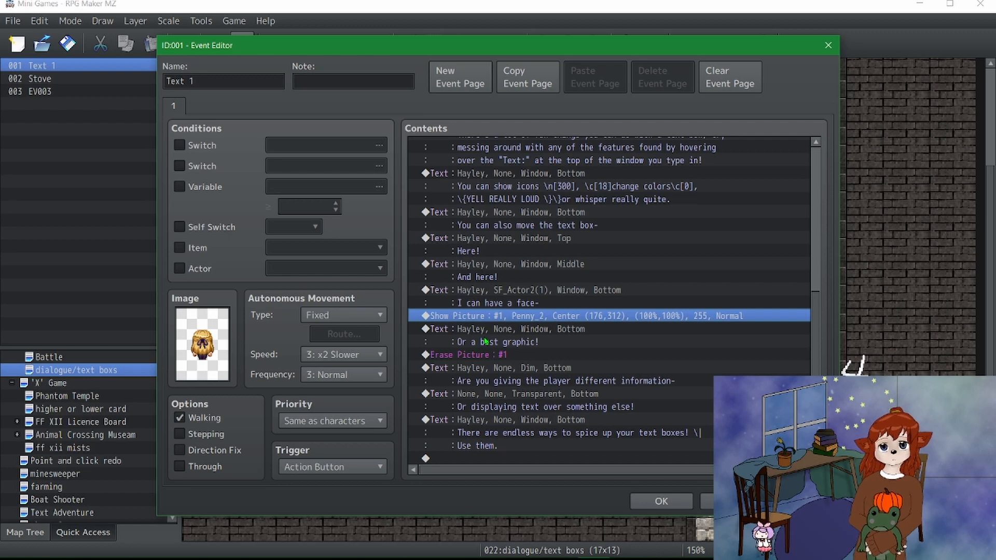
Review the Show Picture settings for Penny_2, select the "Are you giving the player different information-" message, and close the event editor
key("Return")
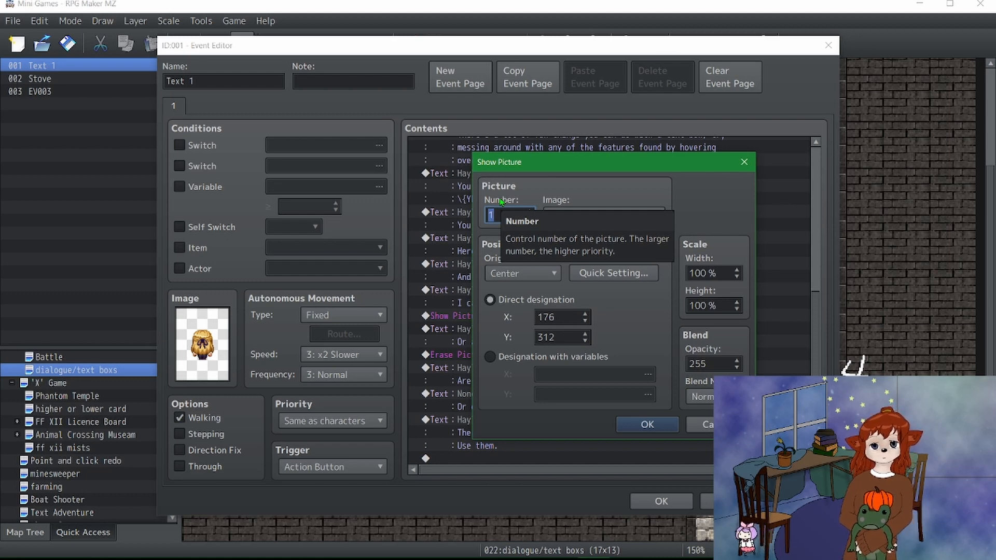
left_click(647, 424)
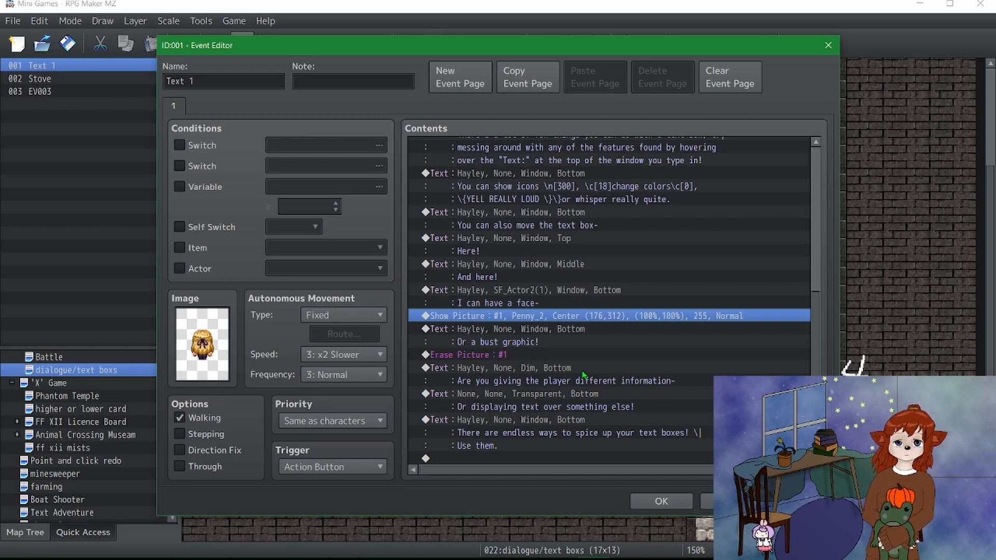
left_click(611, 378)
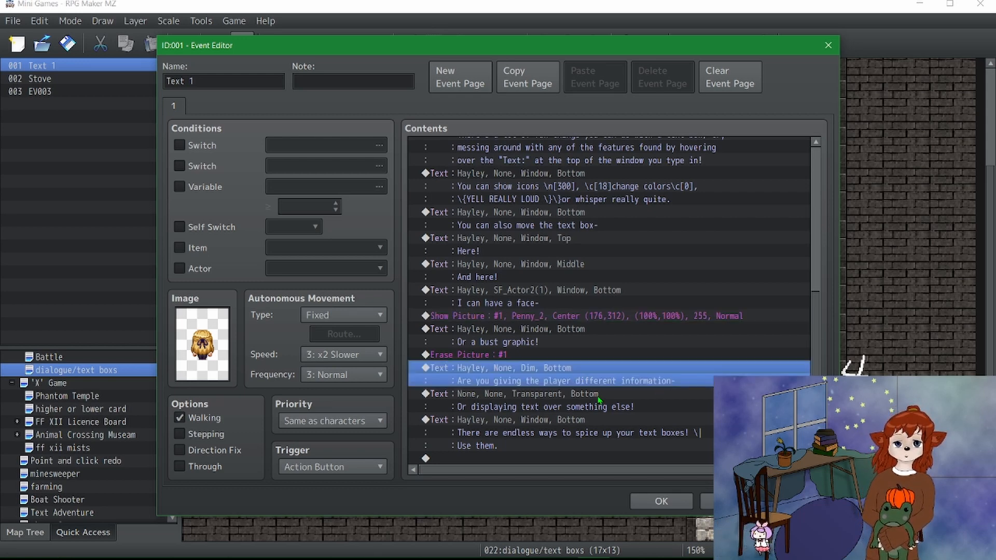
left_click(706, 501)
left_click(481, 310)
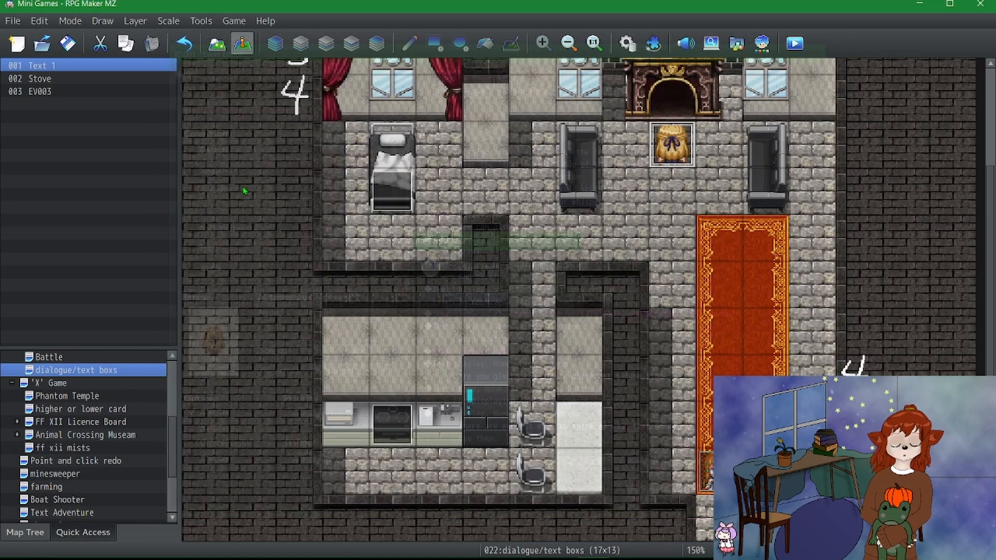
Open the project's folder in the file explorer and go to img > faces
left_click(245, 21)
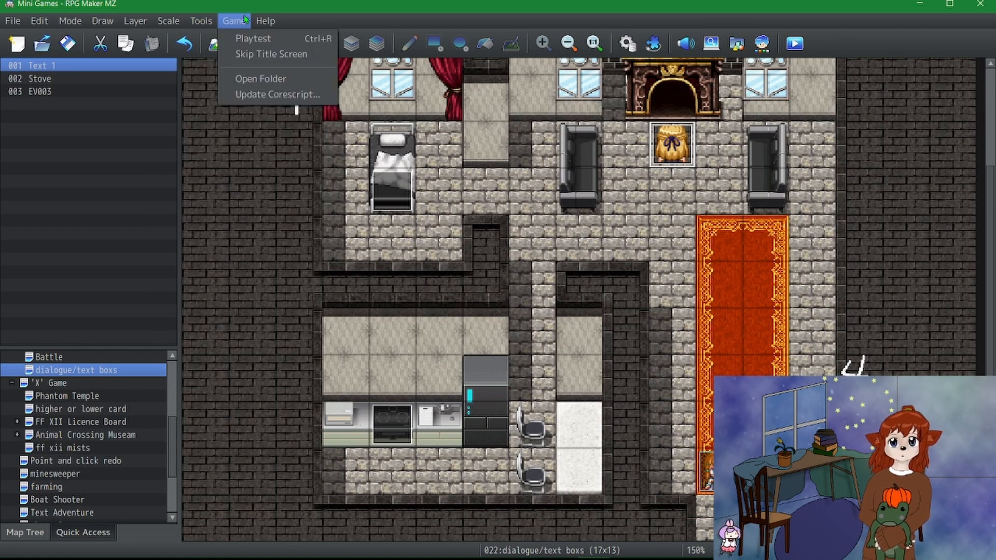
left_click(261, 79)
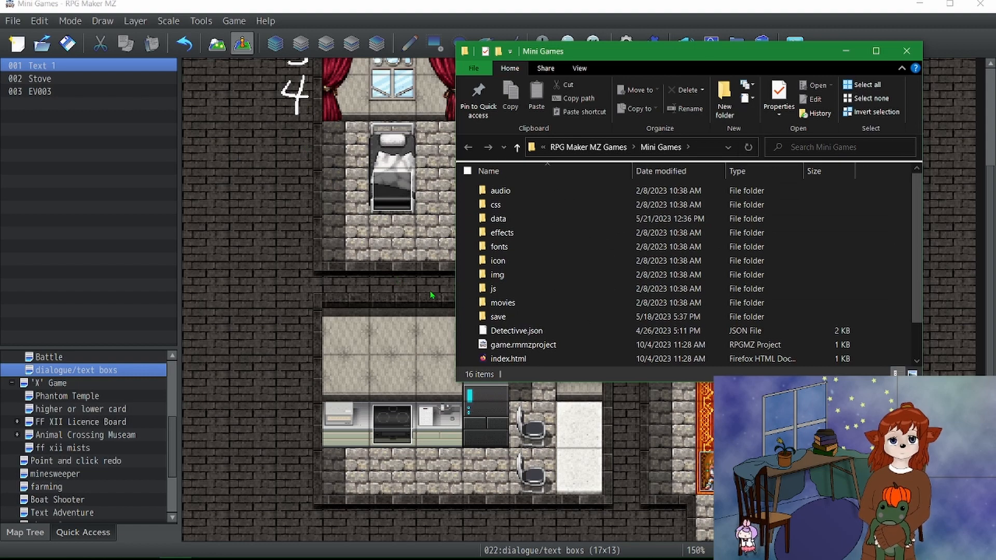
left_click(535, 277)
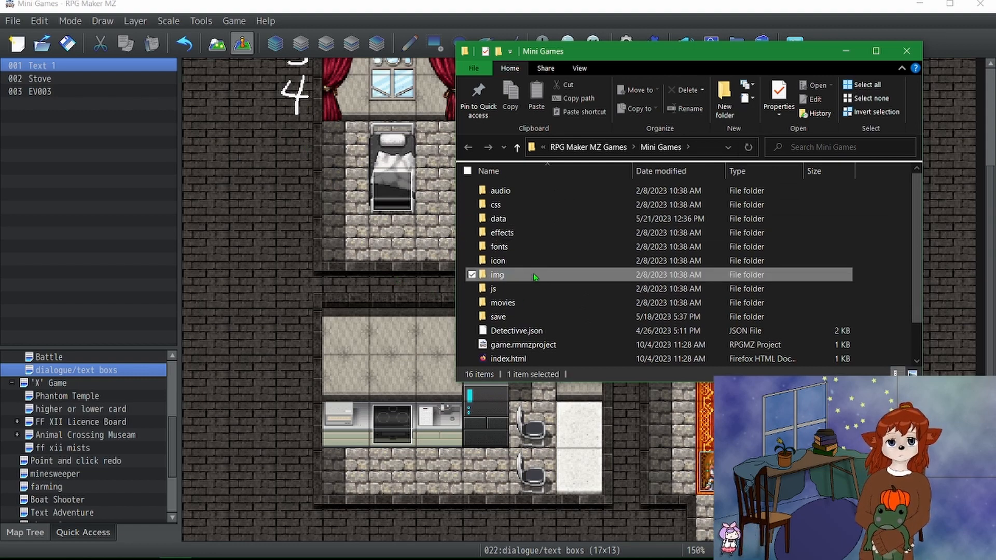
double_click(532, 276)
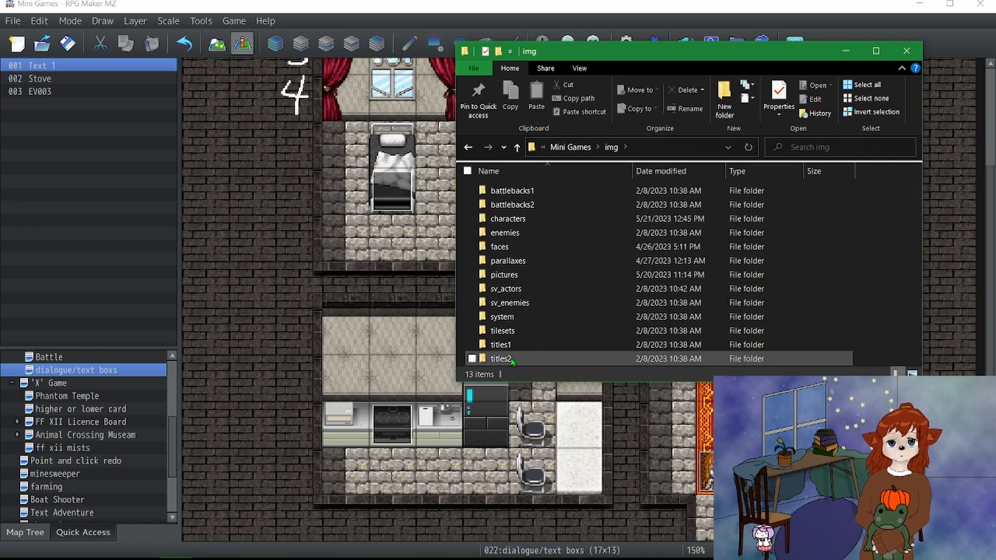
left_click(530, 252)
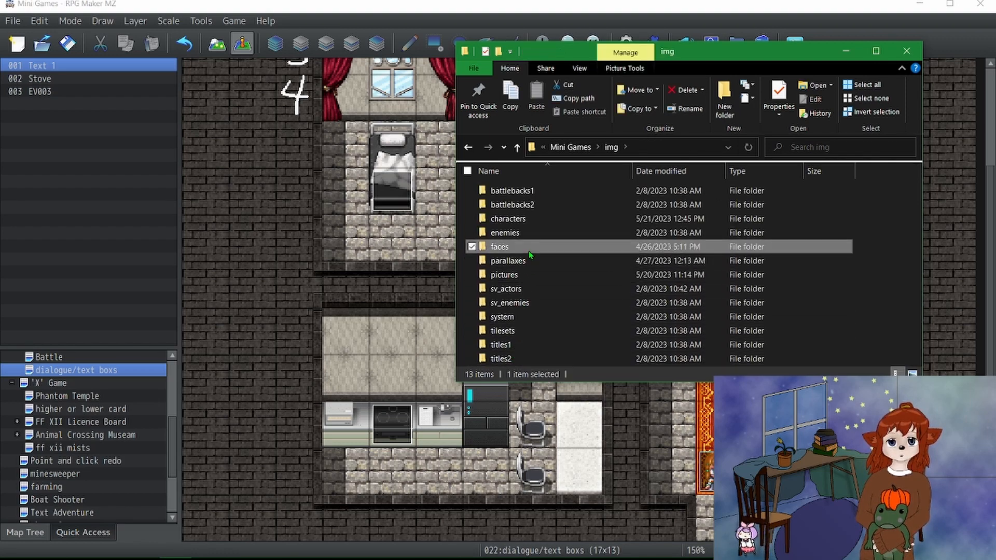
double_click(530, 253)
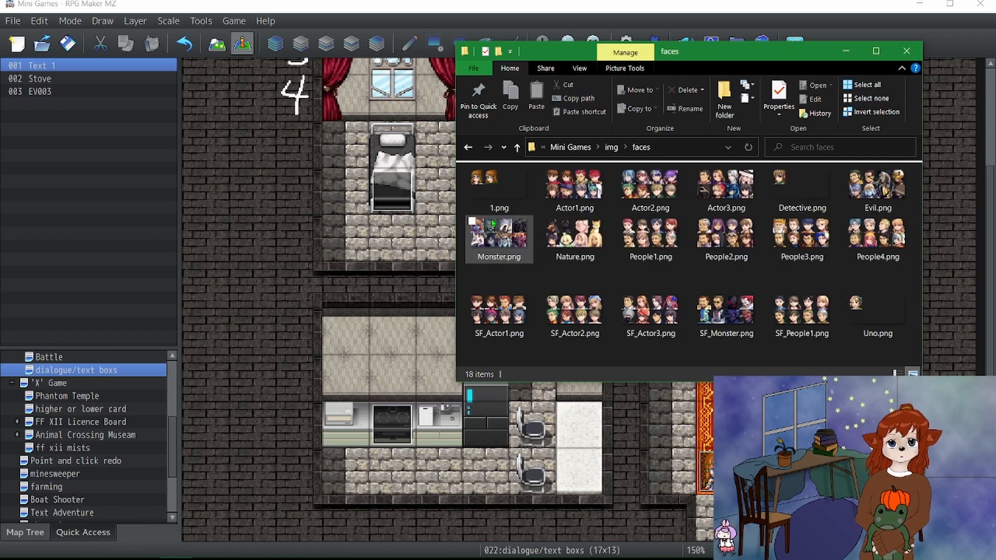
View the face sheet 1.png at full size and close the image viewer
left_click(493, 189)
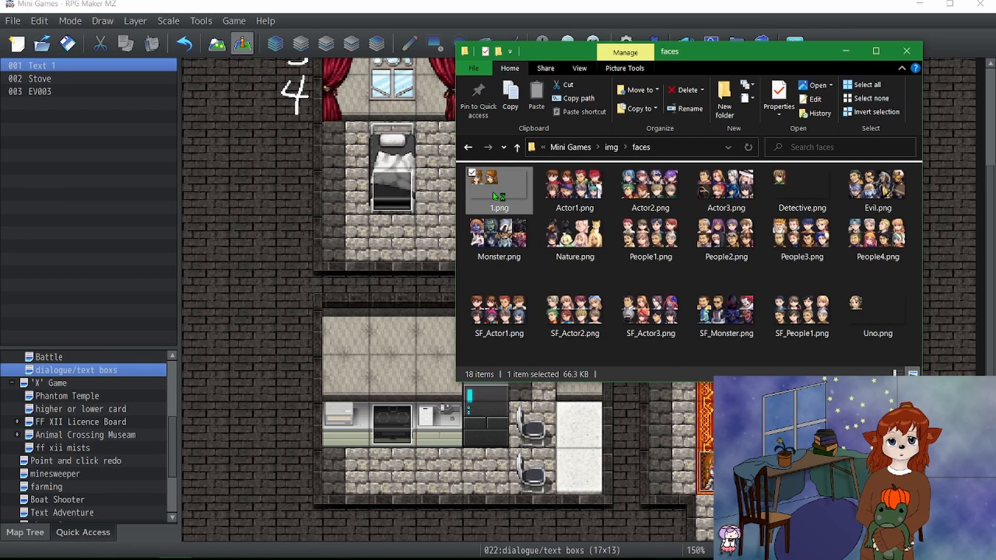
double_click(493, 192)
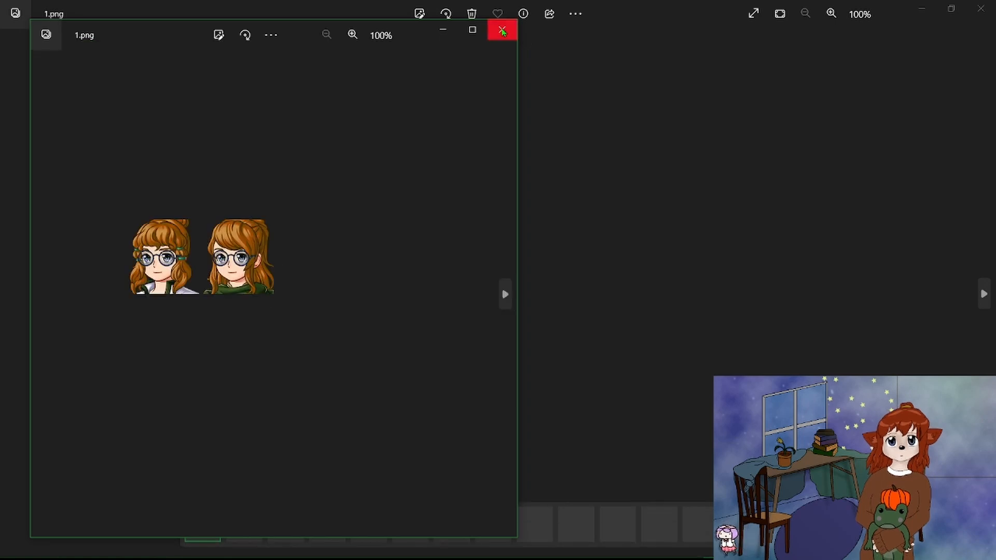
left_click(951, 8)
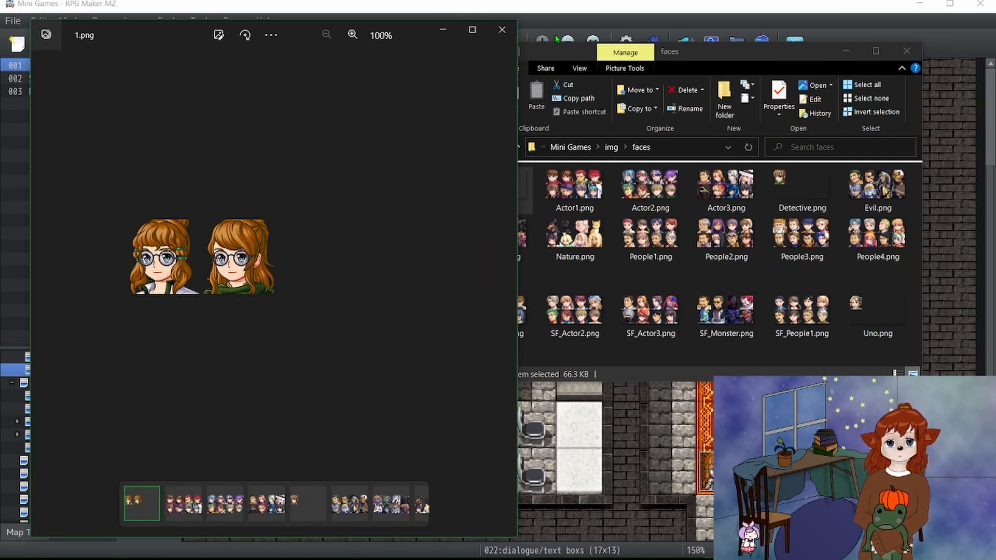
left_click(502, 30)
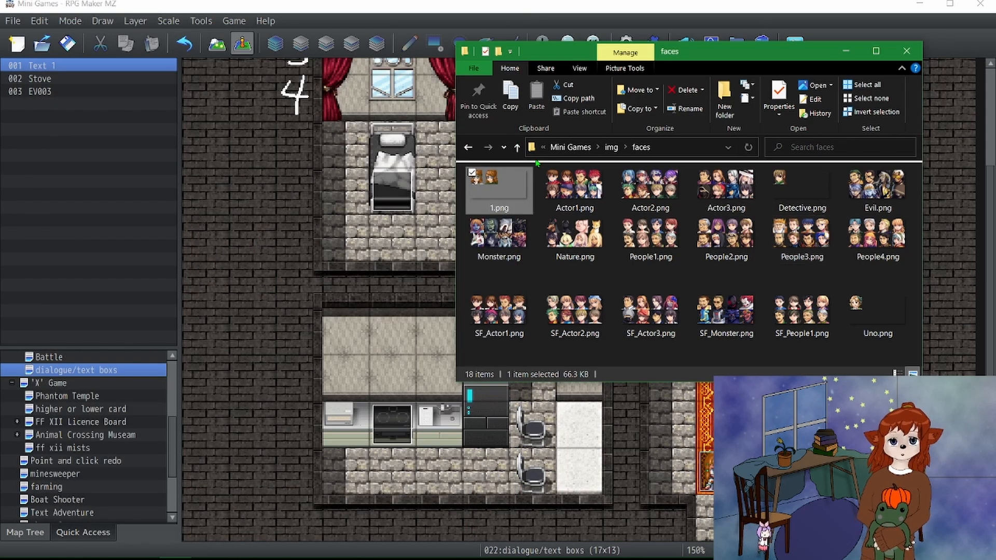
Open Window.png from the project's img > system folder, examine its frame, cursor and text color areas enlarged, and close it
left_click(611, 147)
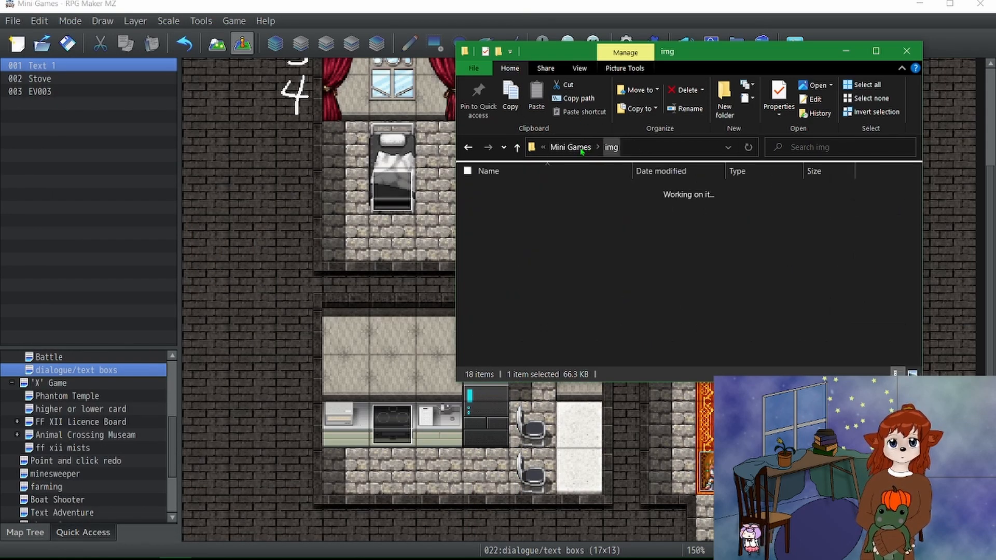
left_click(582, 148)
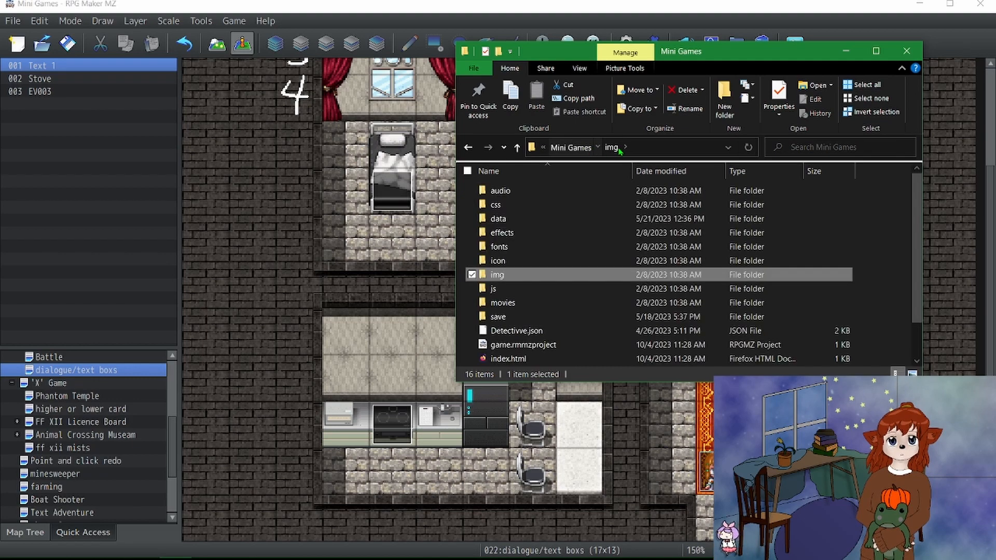
double_click(511, 280)
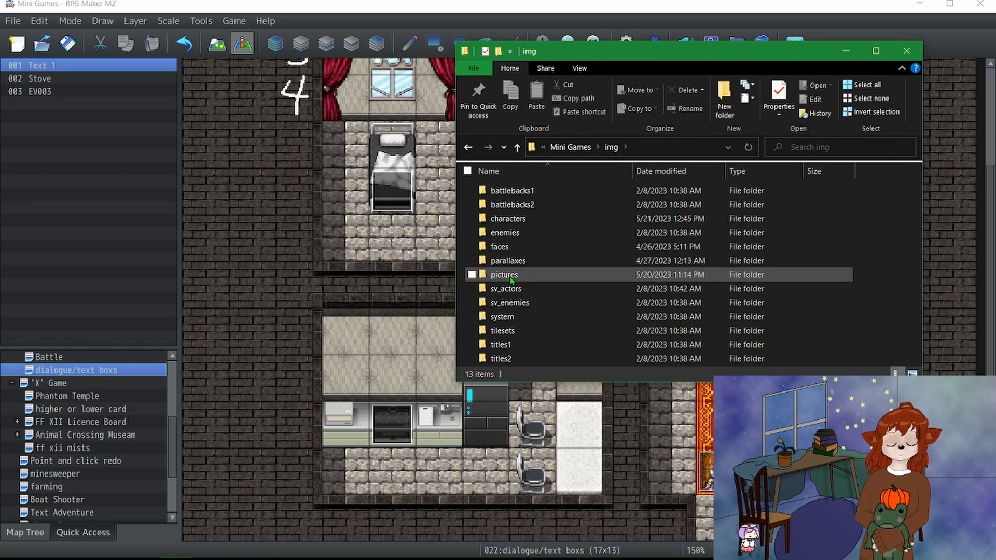
double_click(519, 317)
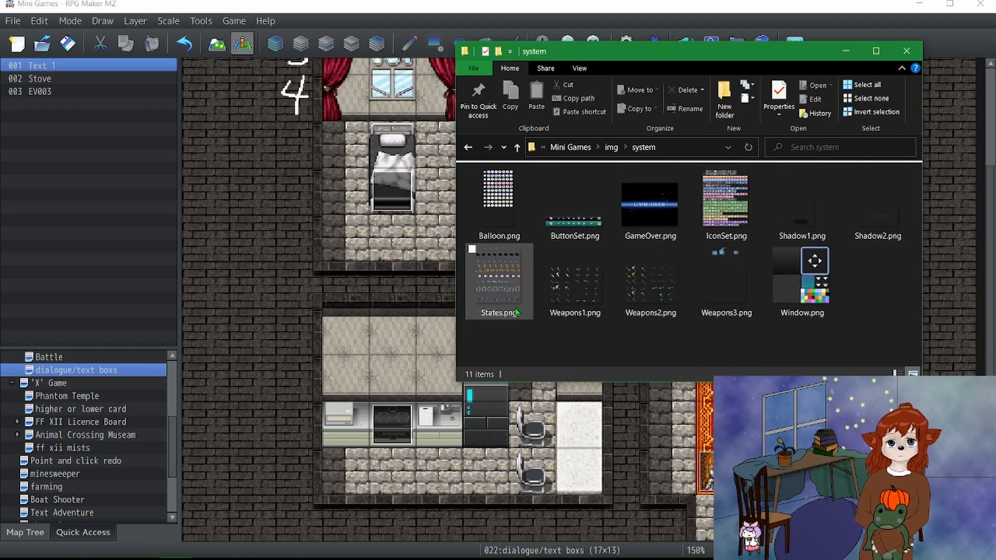
left_click(792, 274)
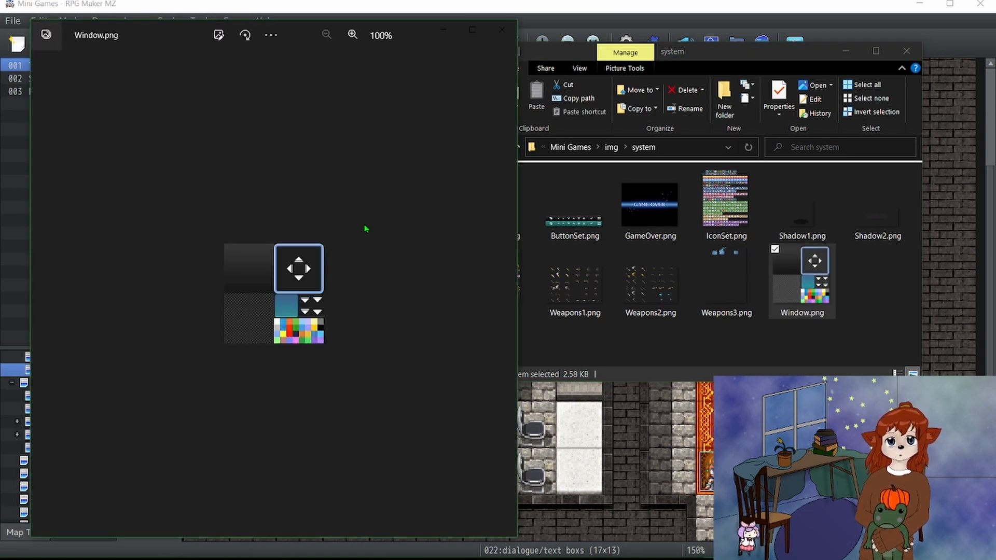
scroll(237, 301, "up", 3)
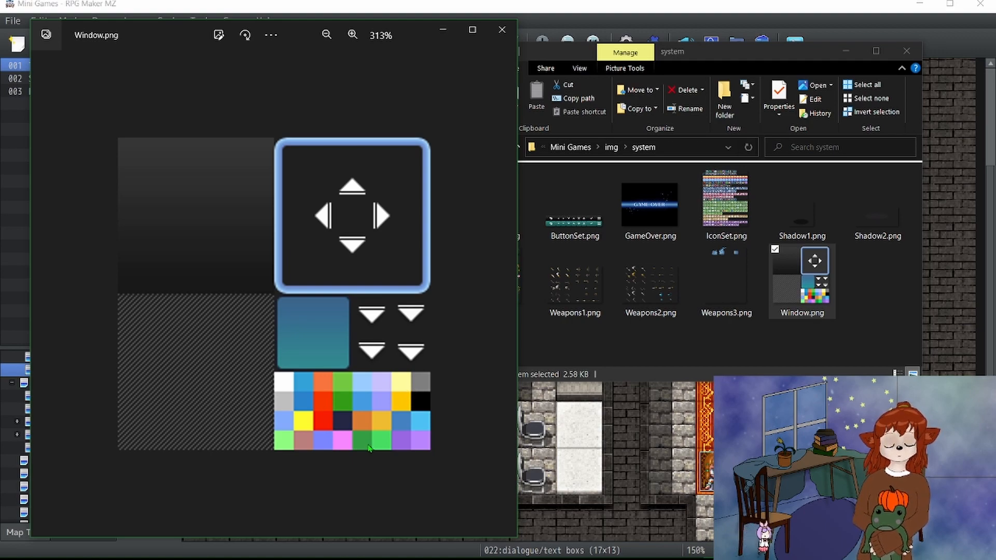
left_click(499, 31)
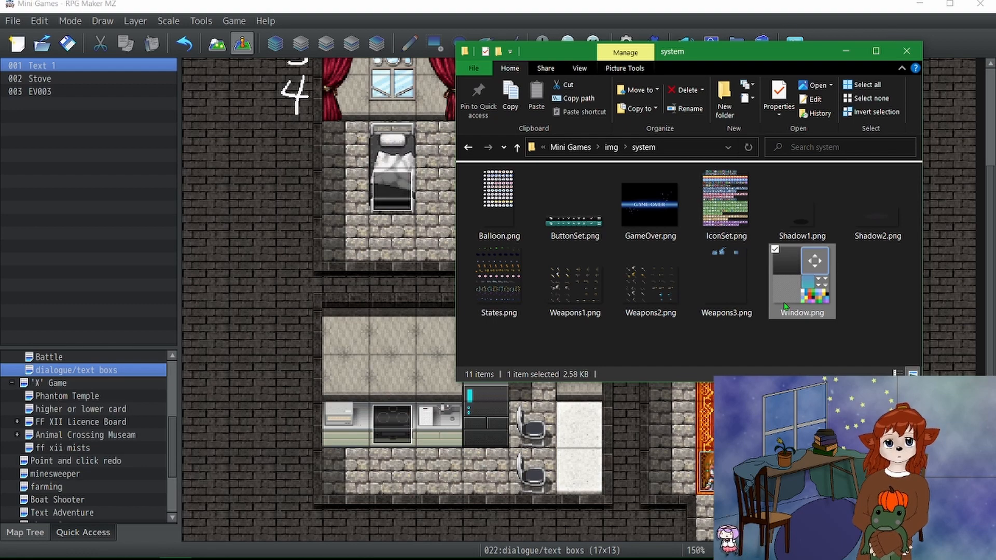
Start a playtest and arrange its game window beside an enlarged view of Window.png
left_click(797, 41)
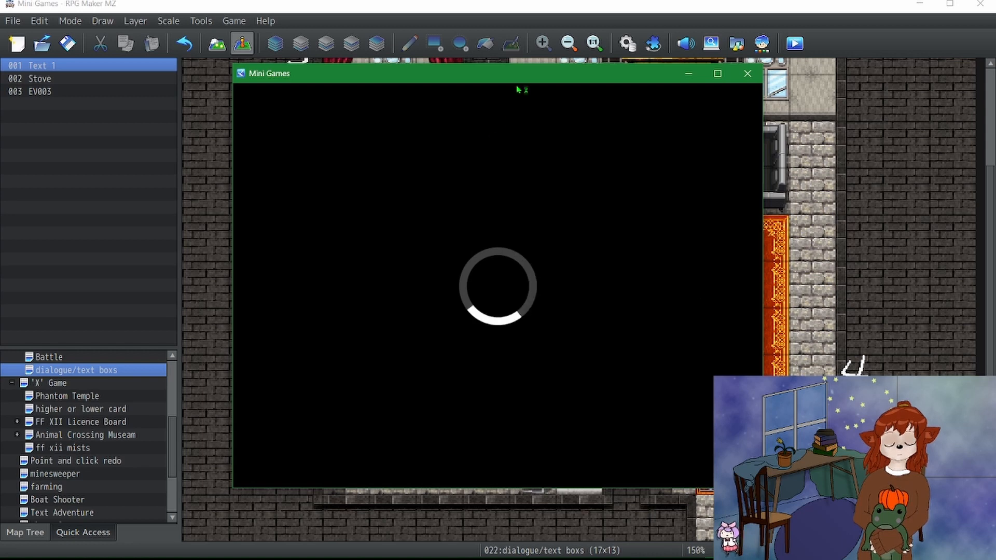
left_click_drag(522, 78, 725, 55)
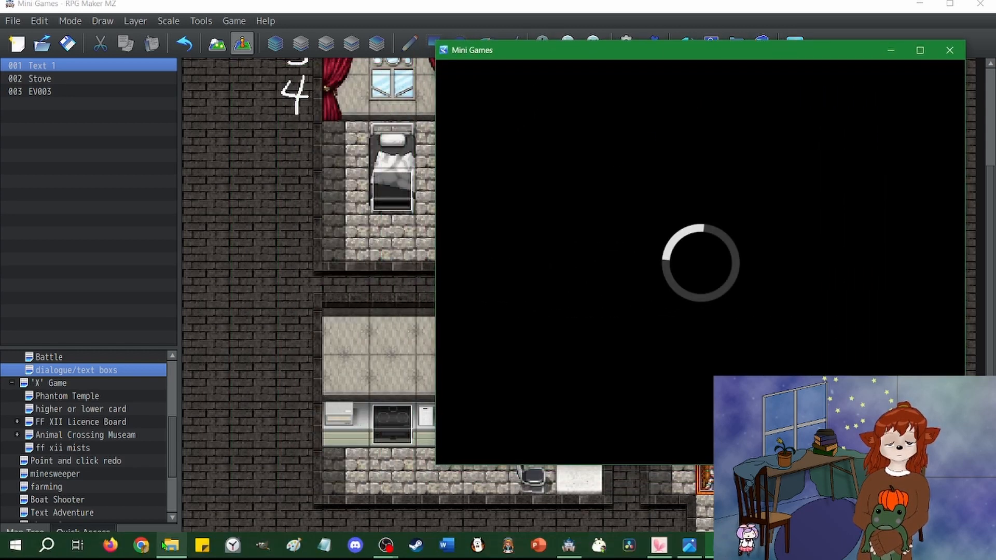
left_click(171, 554)
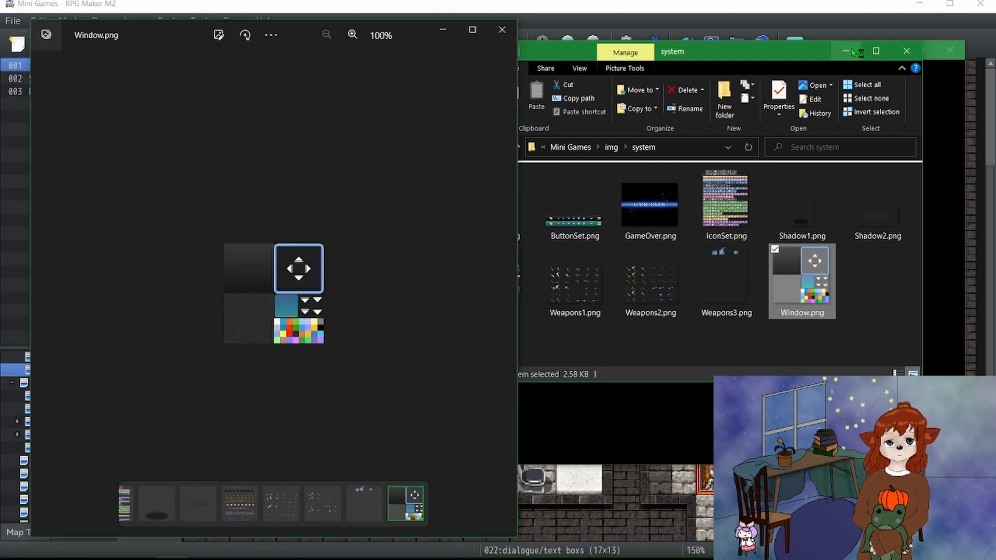
left_click(852, 50)
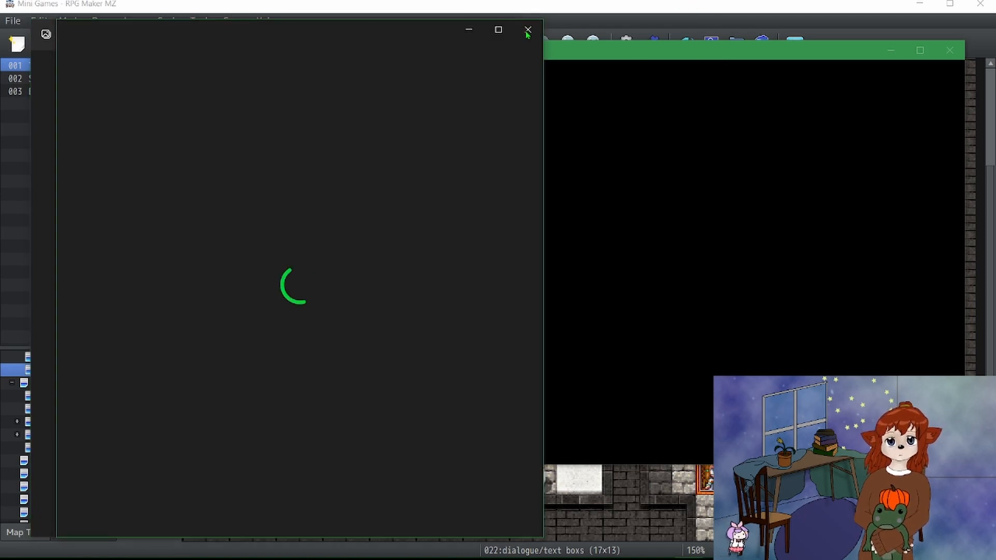
left_click(527, 30)
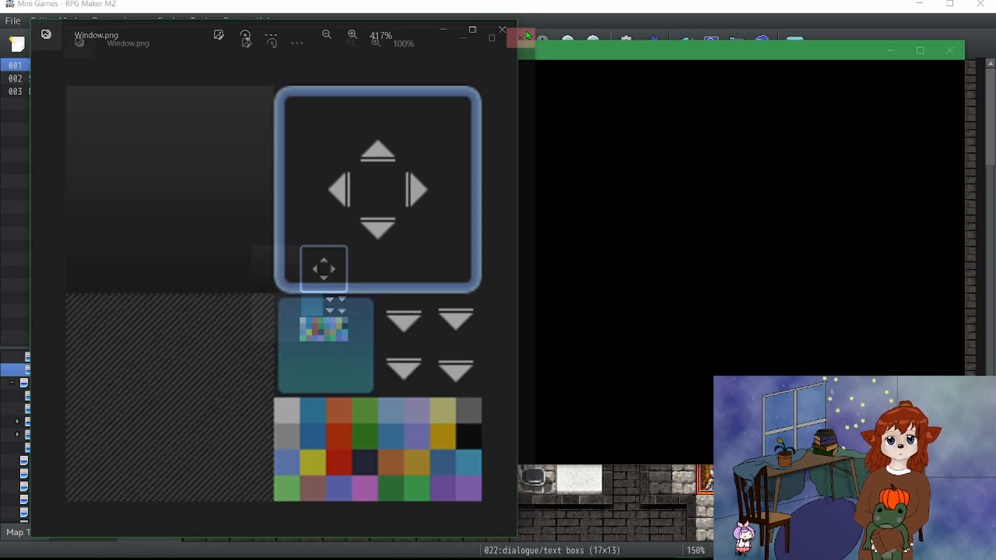
left_click(699, 73)
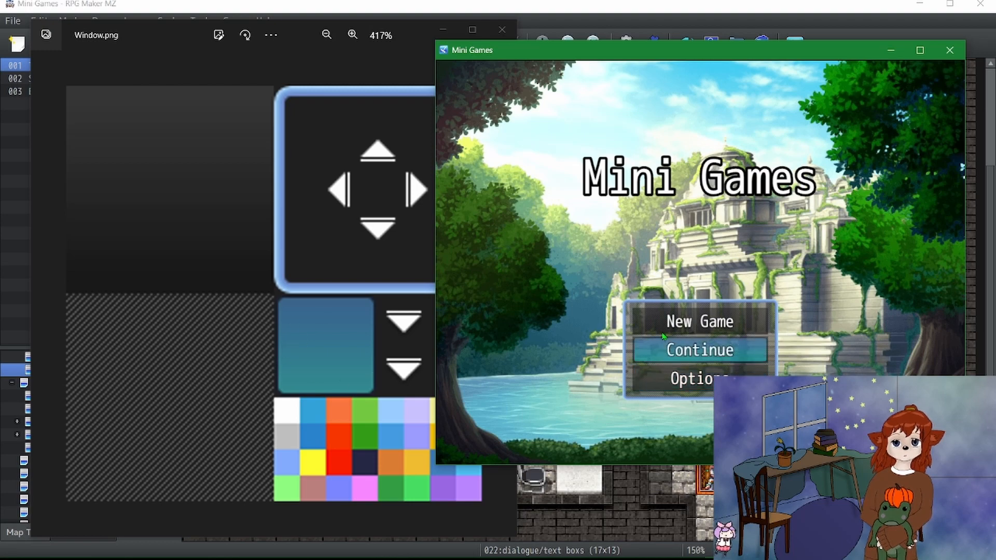
Start the game from the title screen and open the main menu to compare its windows with Window.png
left_click(769, 337)
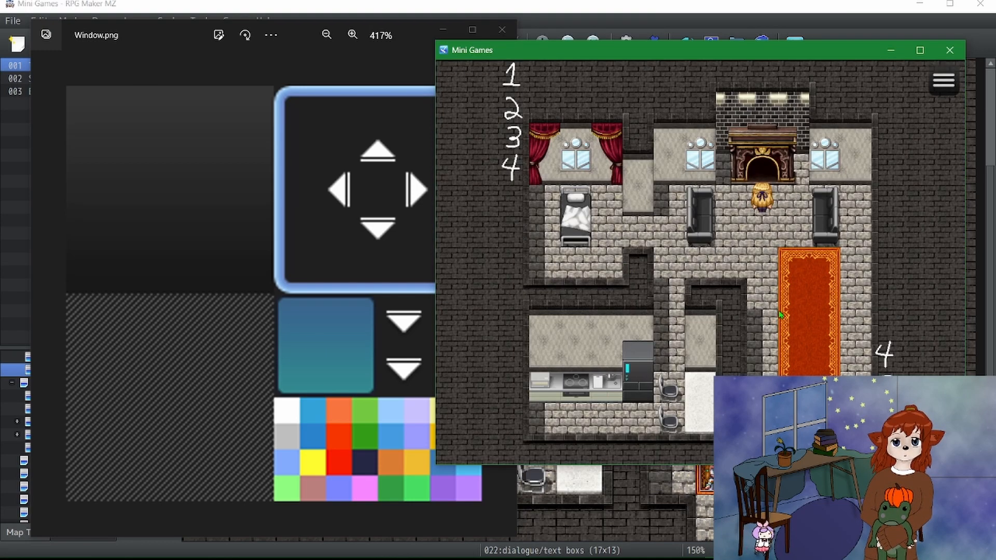
left_click(772, 304)
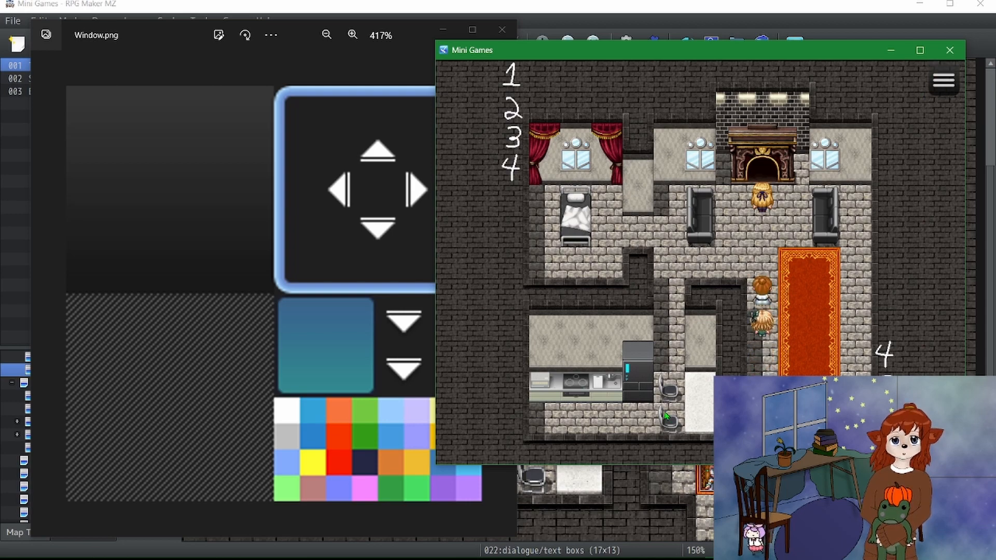
key("Escape")
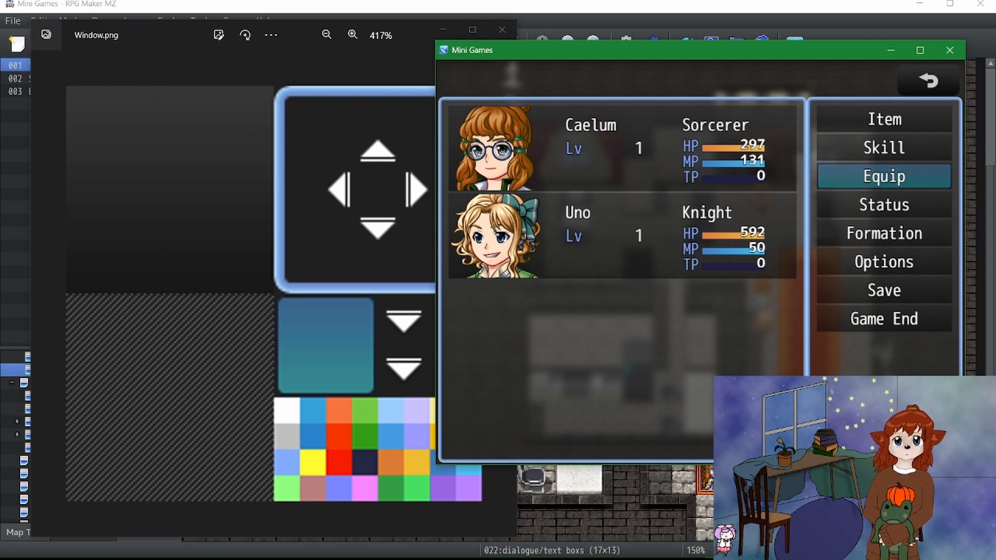
View the Item screen's category and selection highlights, including the empty Armor list, and return to the map
left_click(884, 120)
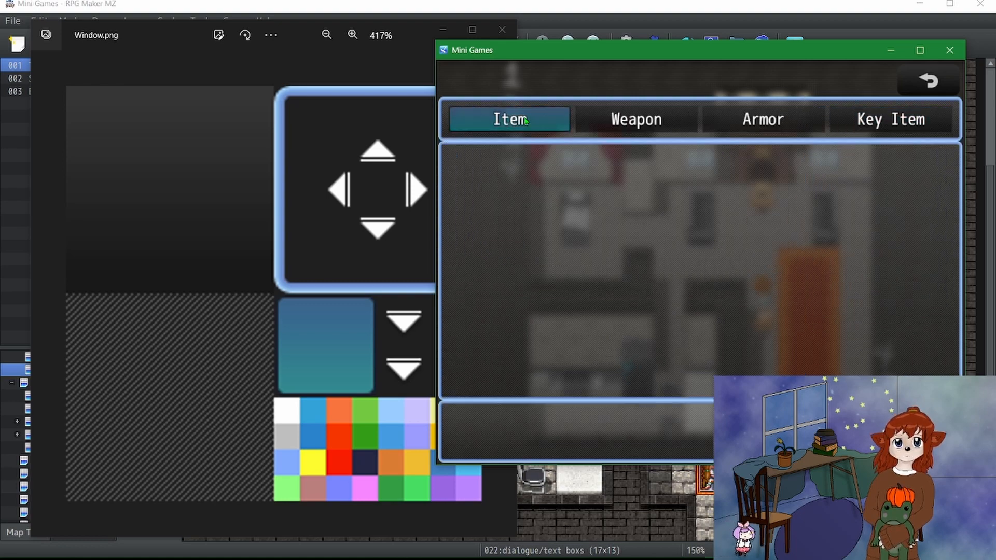
key("Left")
key("Left")
key("Return")
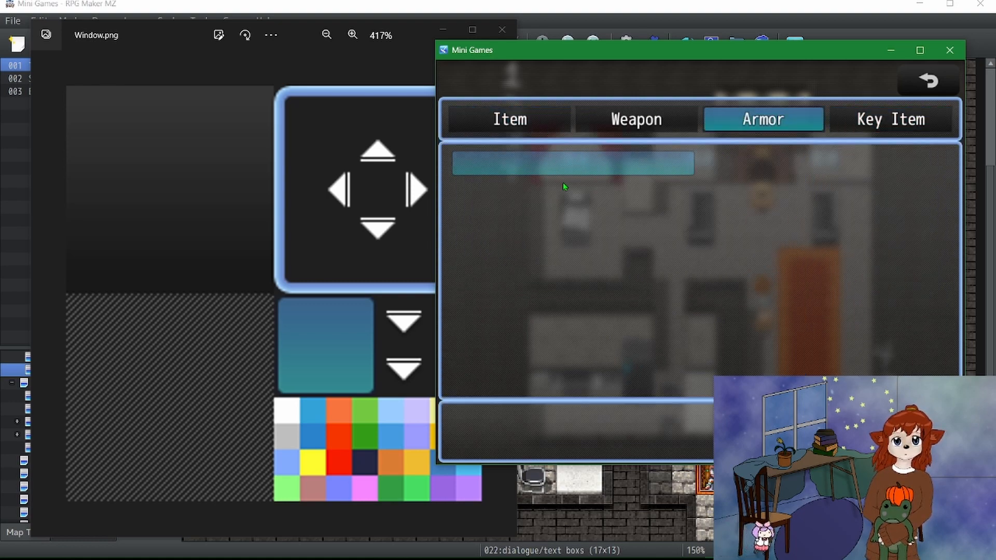
right_click(693, 120)
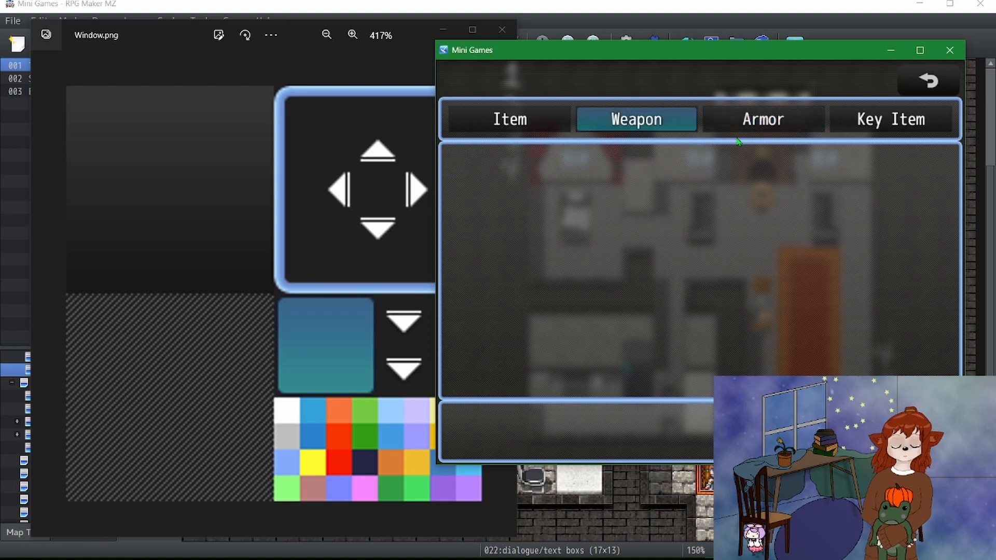
right_click(727, 150)
right_click(726, 160)
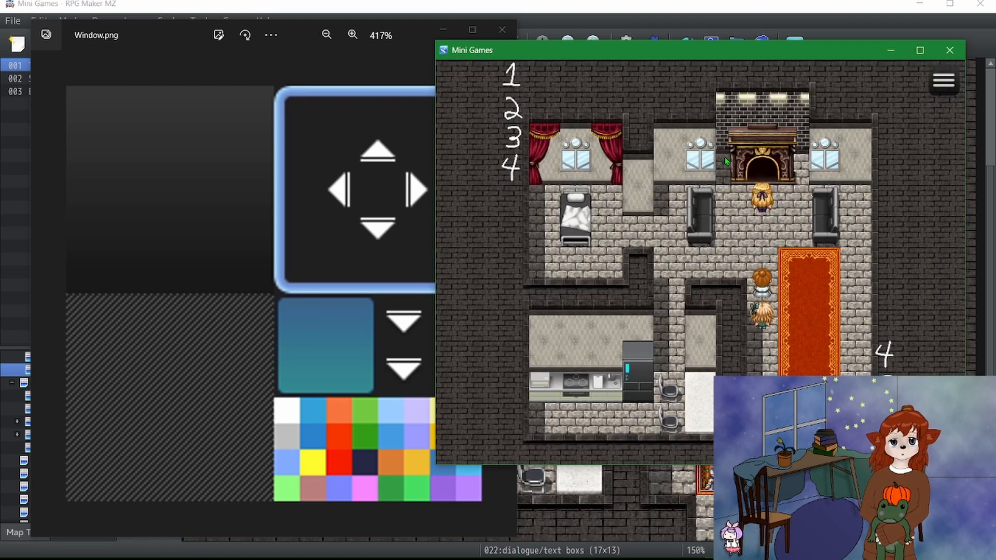
Walk the party to the bed and interact with it to display its text box
key("Up")
key("Left")
key("Up")
key("Down")
key("Left")
key("Return")
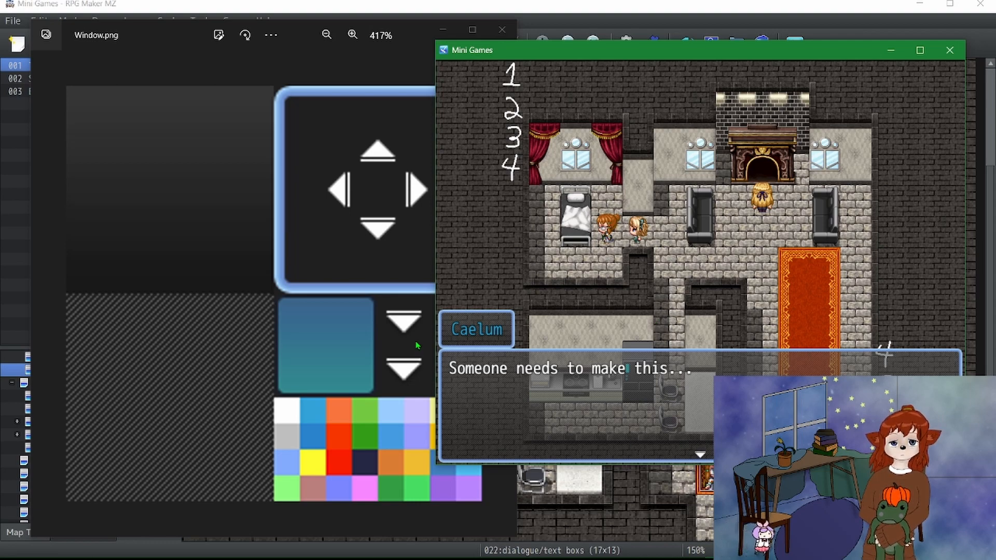
Finish the bed dialogue after comparing its arrow with Window.png, and close both the playtest and the image
left_click(395, 317)
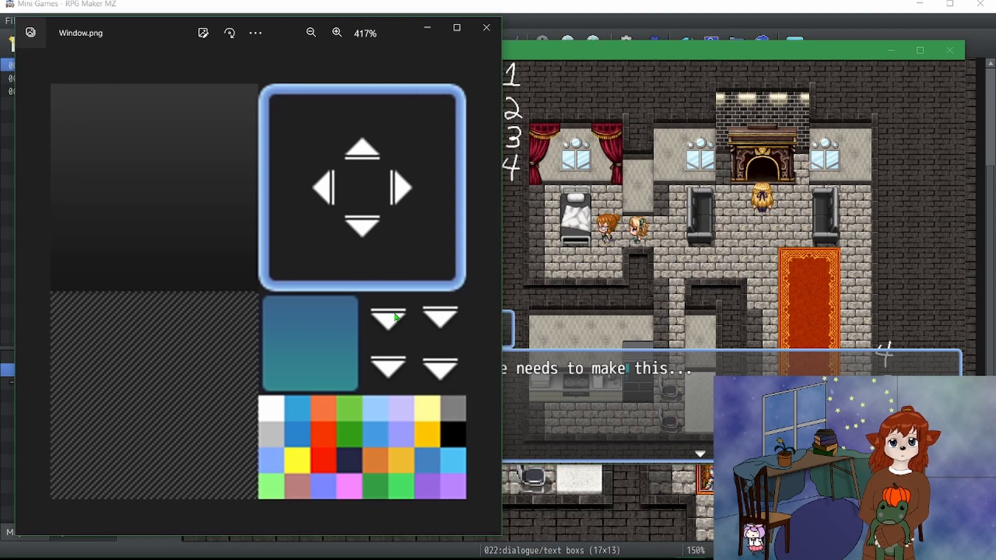
left_click(672, 444)
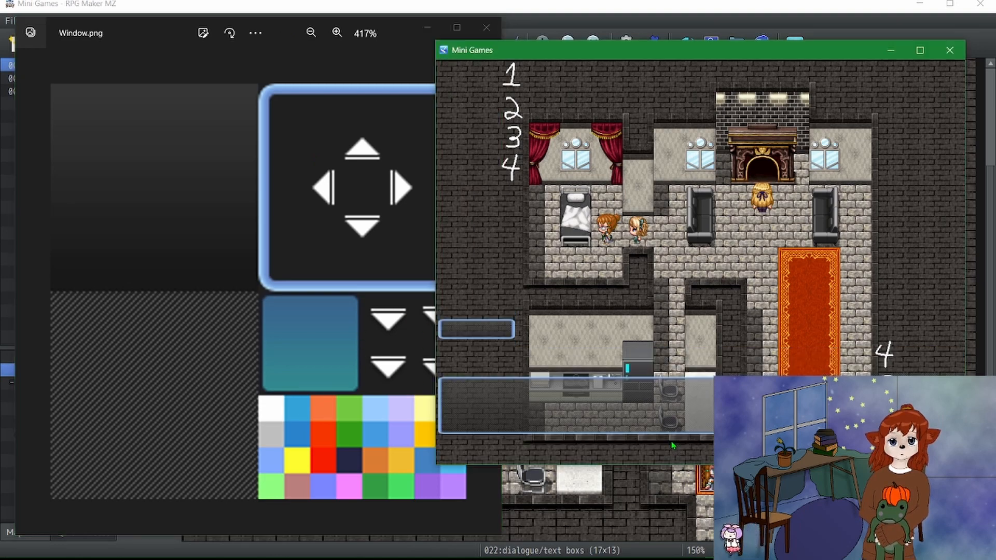
left_click(557, 161)
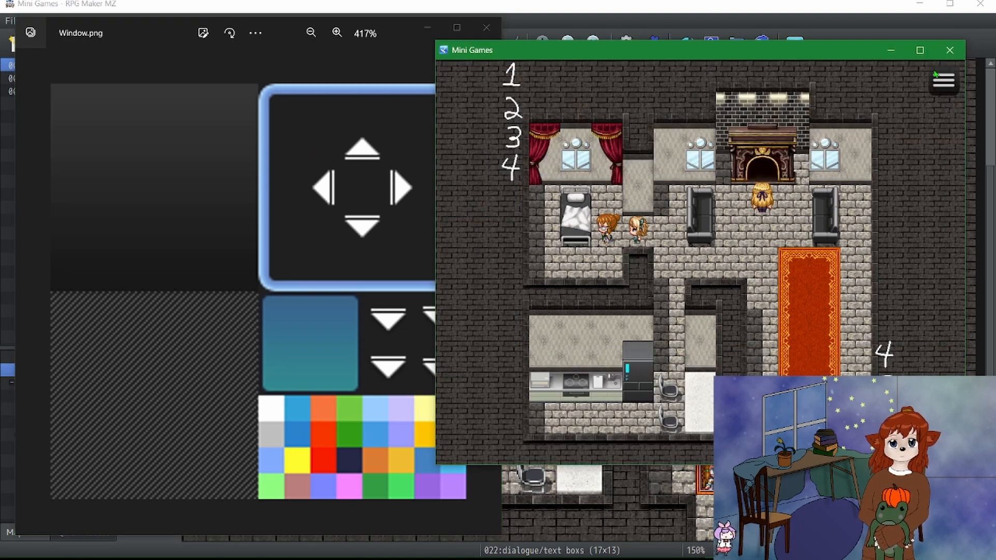
left_click(950, 50)
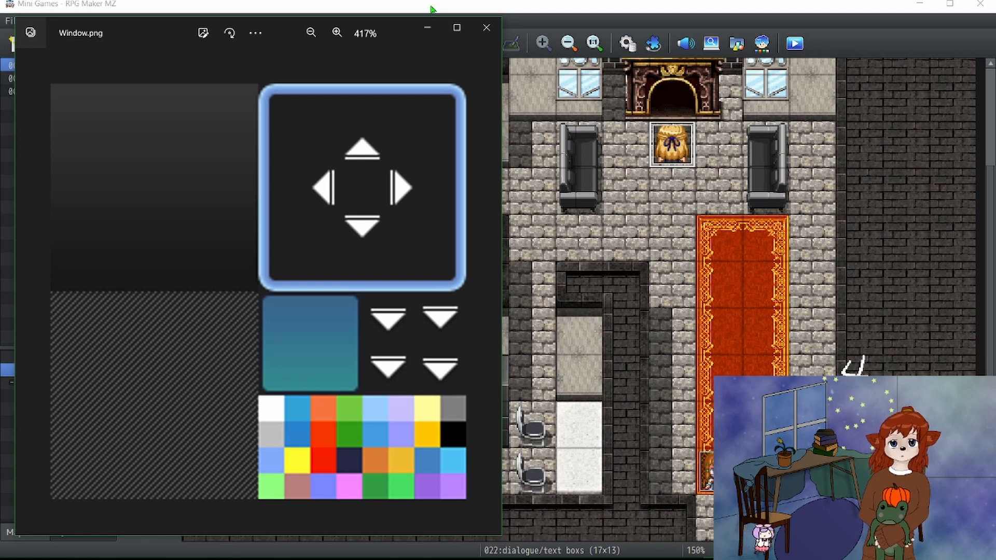
left_click(487, 27)
View the text color palette from the bed event's "I try my best okay!" message, and leave the event without changes
double_click(393, 201)
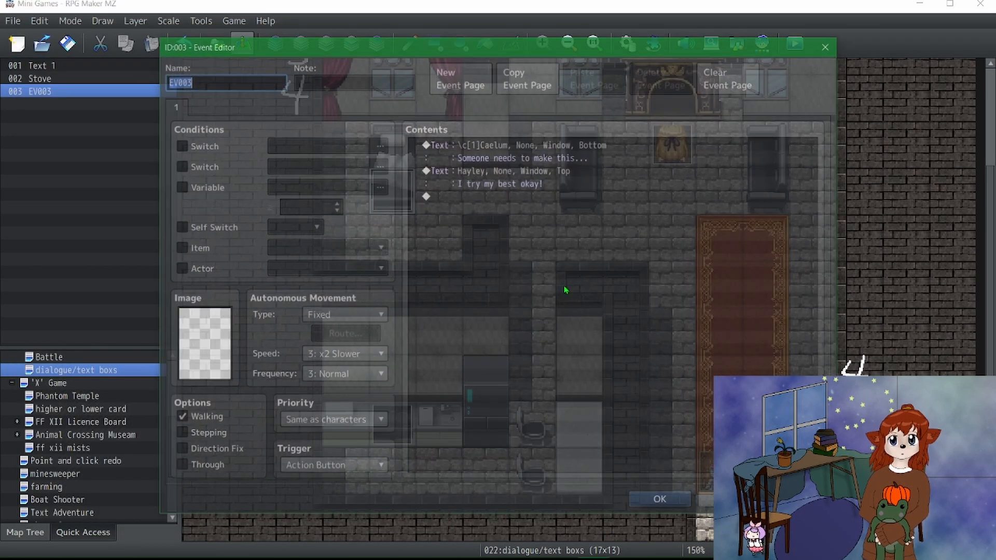
double_click(524, 177)
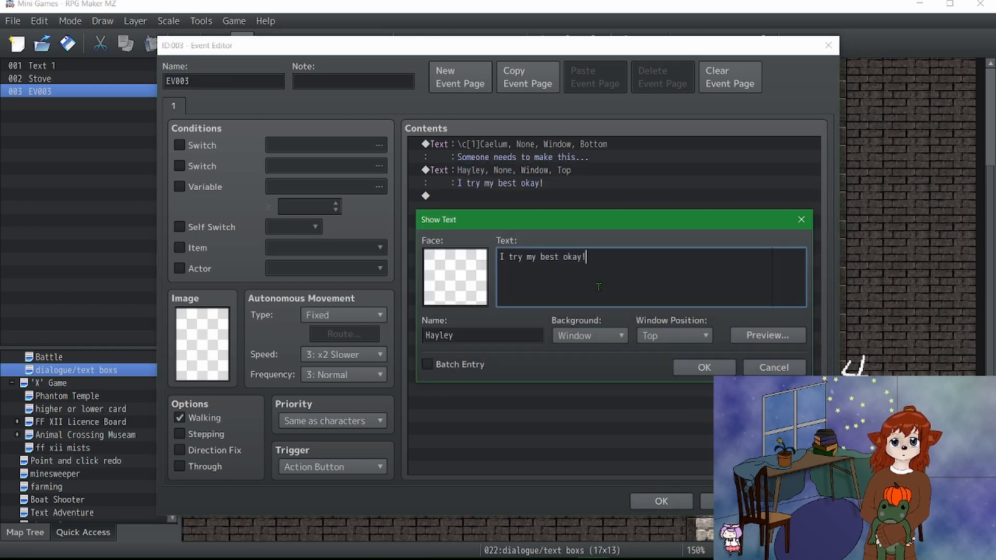
right_click(599, 289)
left_click(700, 446)
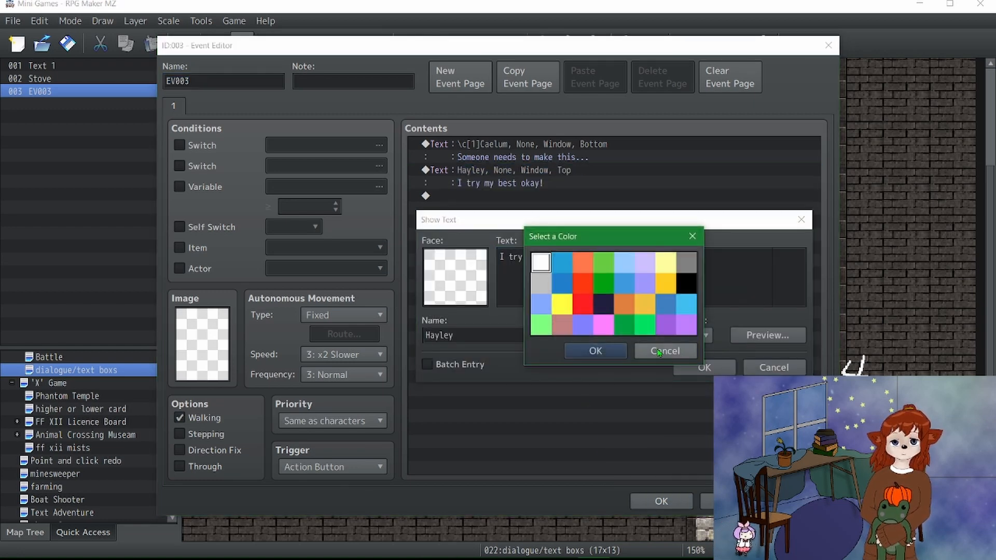
left_click(692, 352)
left_click(772, 367)
left_click(731, 501)
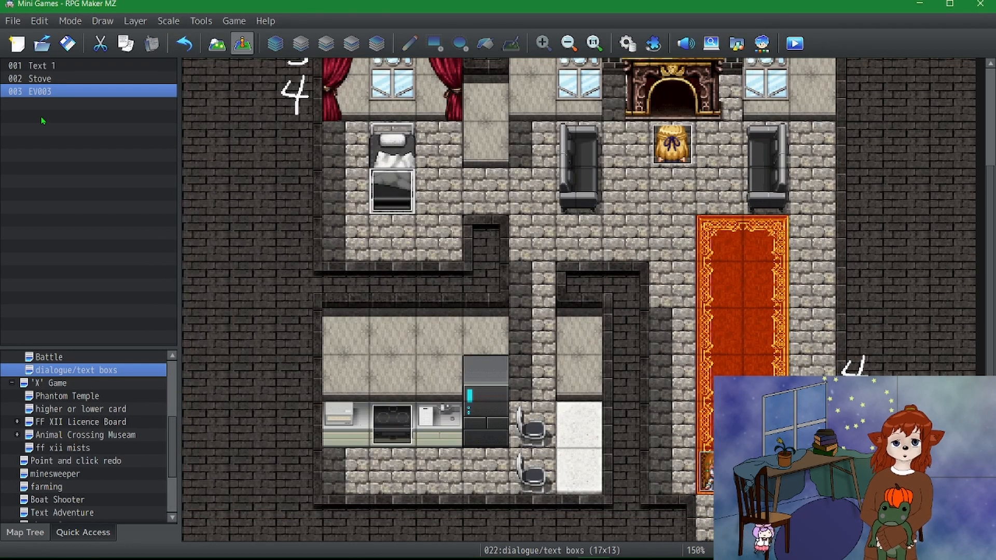
Save the project
left_click(67, 44)
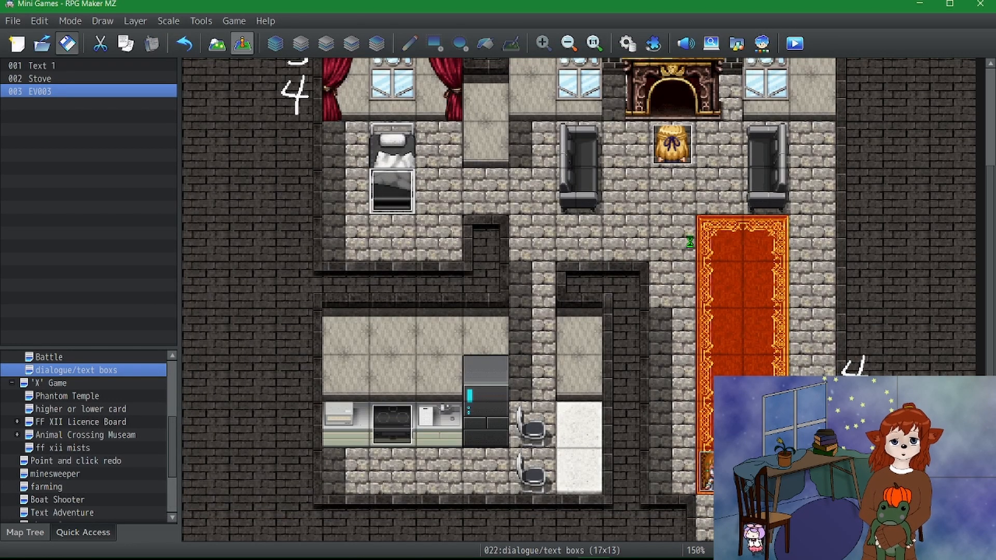